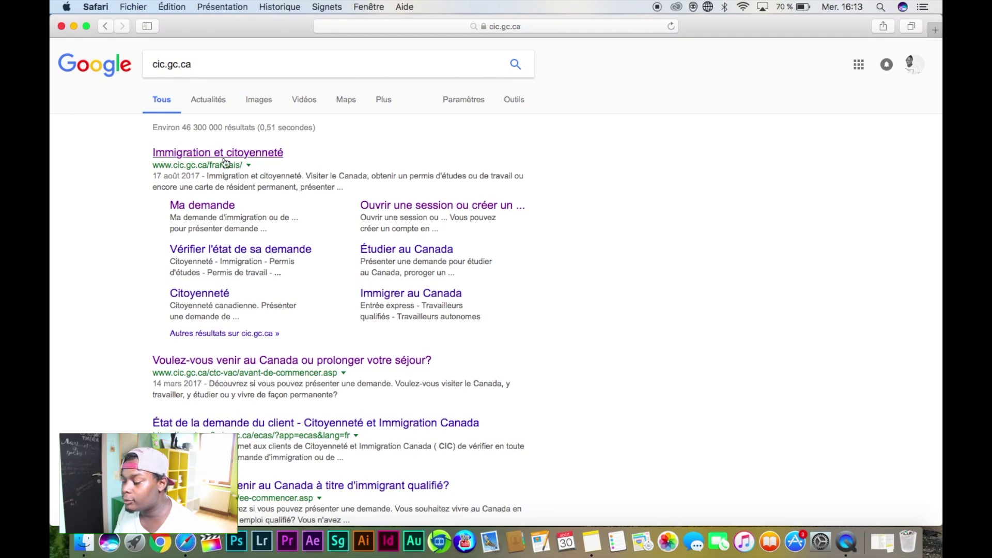
- Open the Immigration et citoyenneté site, go to Immigration > Ma demande, and open the sign-in/create-account page
{"action": "left_click", "coordinate": [207, 158]}
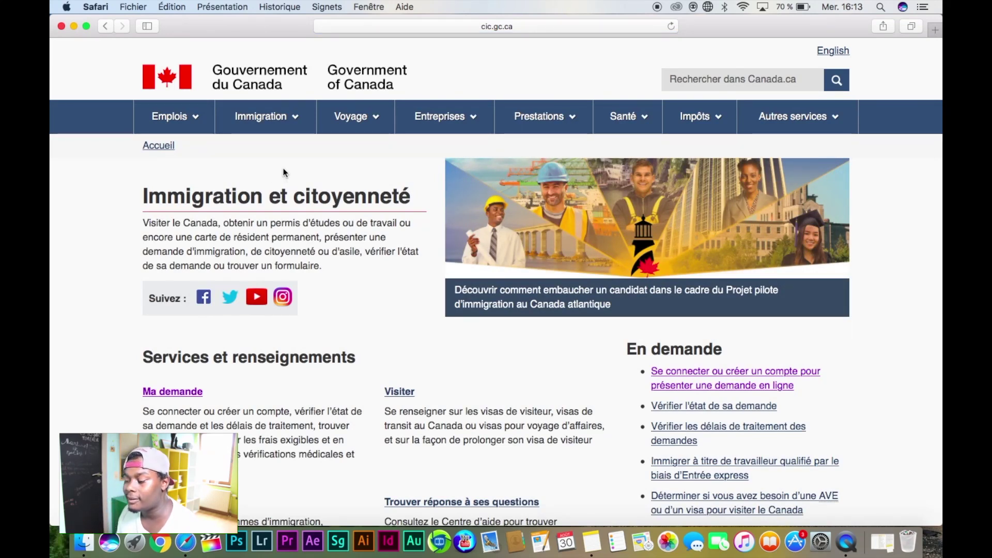
{"action": "mouse_move", "coordinate": [268, 123]}
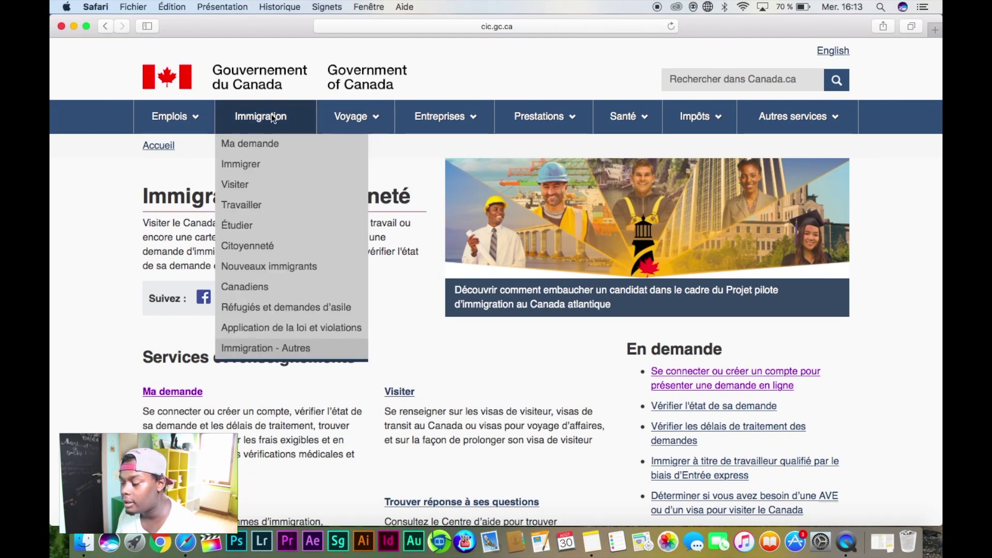
{"action": "left_click", "coordinate": [272, 148]}
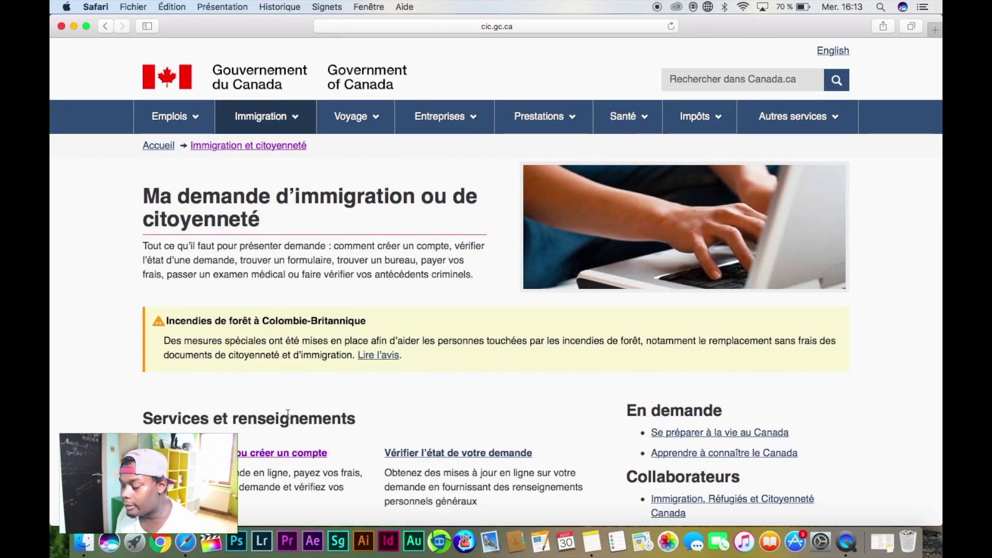
{"action": "scroll", "coordinate": [333, 371], "scroll_direction": "down", "scroll_amount": 2}
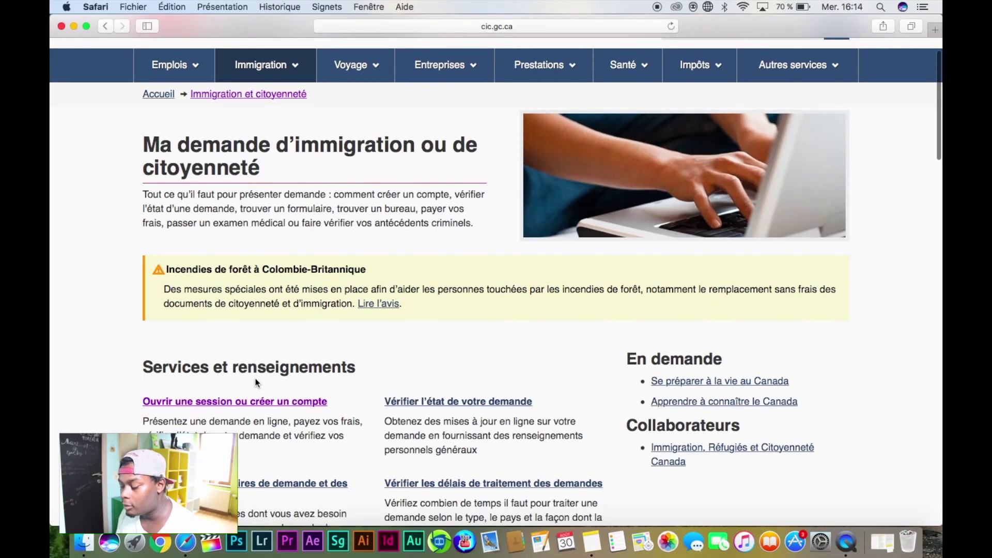
{"action": "left_click", "coordinate": [239, 402]}
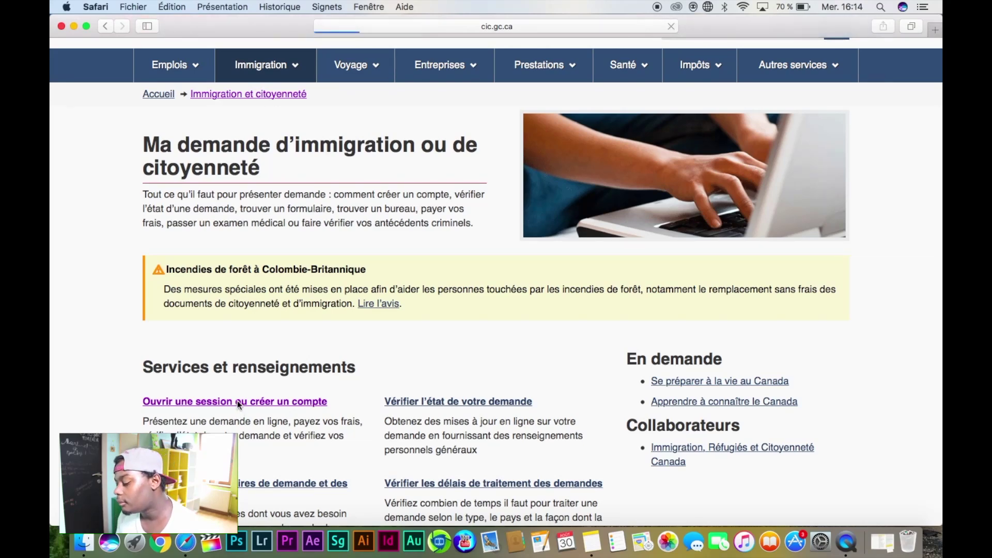
- Proceed to the GCKey service with 'Poursuivez vers la CléGC'
{"action": "scroll", "coordinate": [501, 363], "scroll_direction": "down", "scroll_amount": 5}
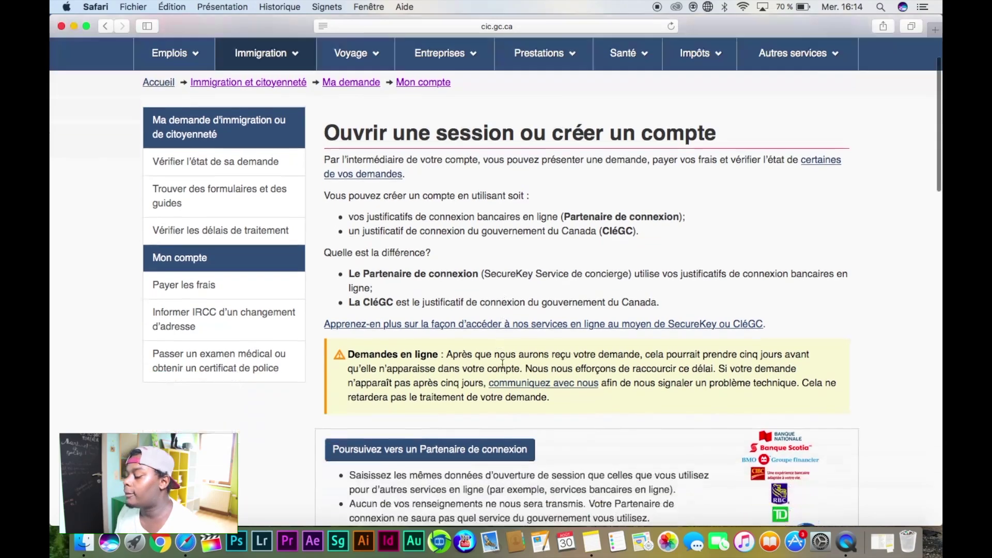
{"action": "scroll", "coordinate": [502, 367], "scroll_direction": "down", "scroll_amount": 4}
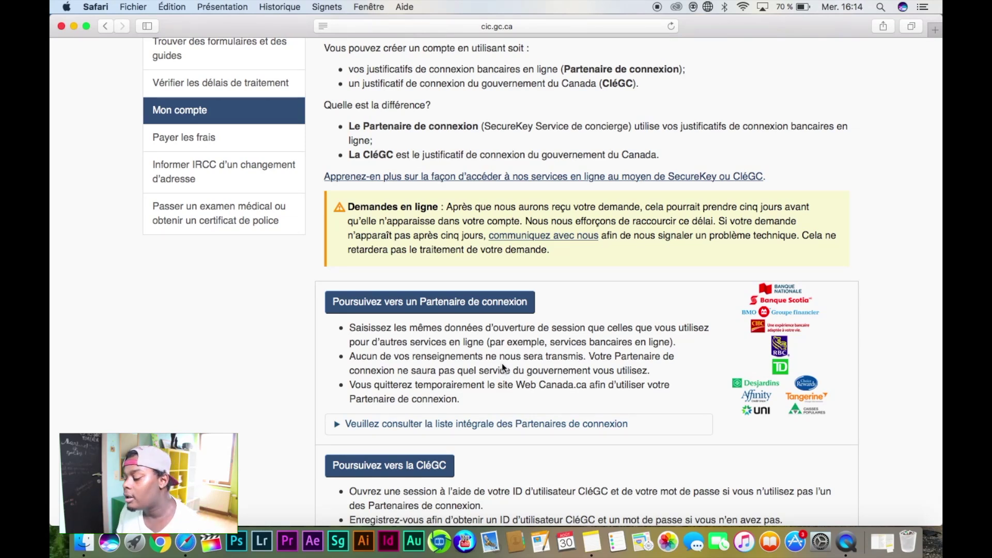
{"action": "left_click", "coordinate": [425, 469]}
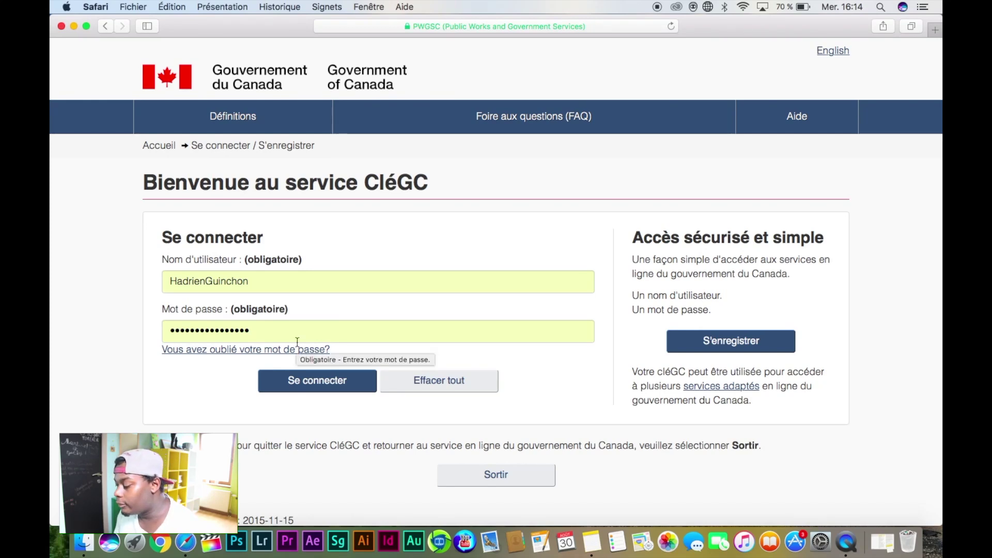
- Choose S'enregistrer on the CléGC page to bring up the step 1 terms
{"action": "left_click", "coordinate": [711, 342]}
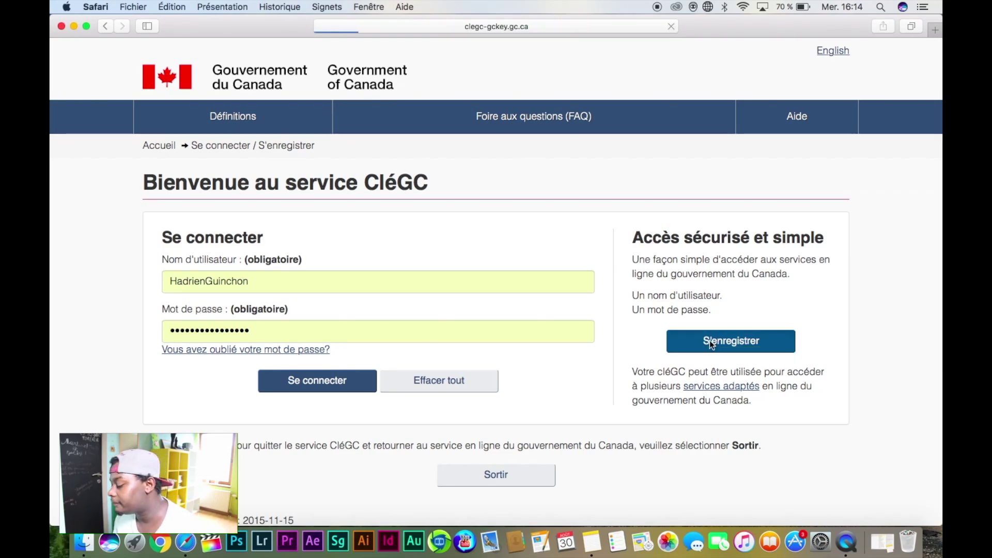
{"action": "scroll", "coordinate": [410, 406], "scroll_direction": "down", "scroll_amount": 3}
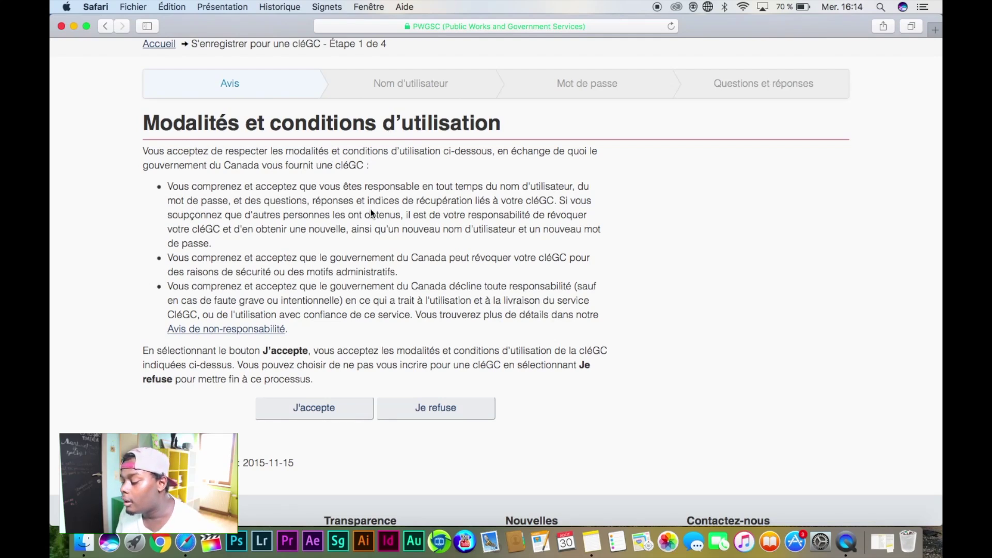
- Accept the terms and submit a first username choice, which is rejected as unavailable
{"action": "left_click", "coordinate": [339, 410]}
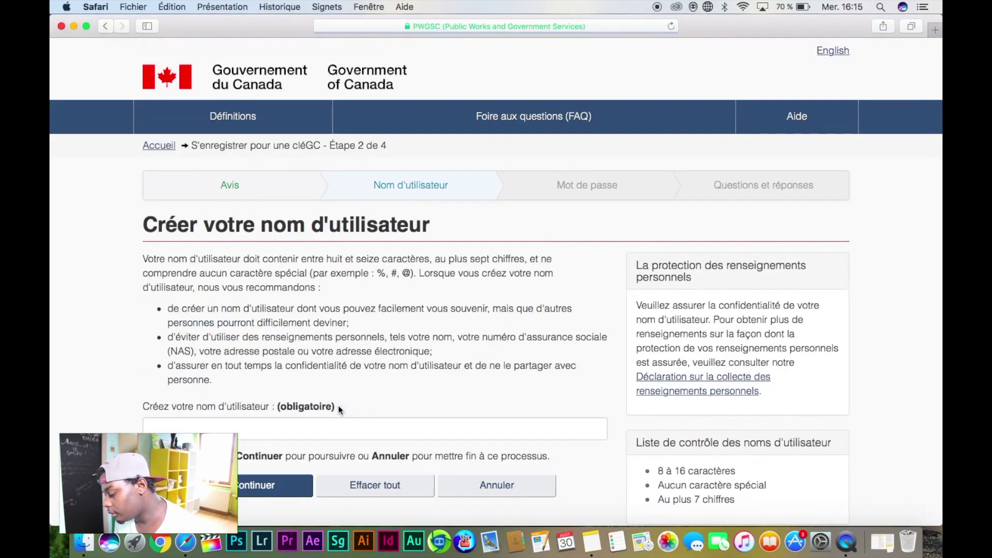
{"action": "scroll", "coordinate": [408, 397], "scroll_direction": "down", "scroll_amount": 3}
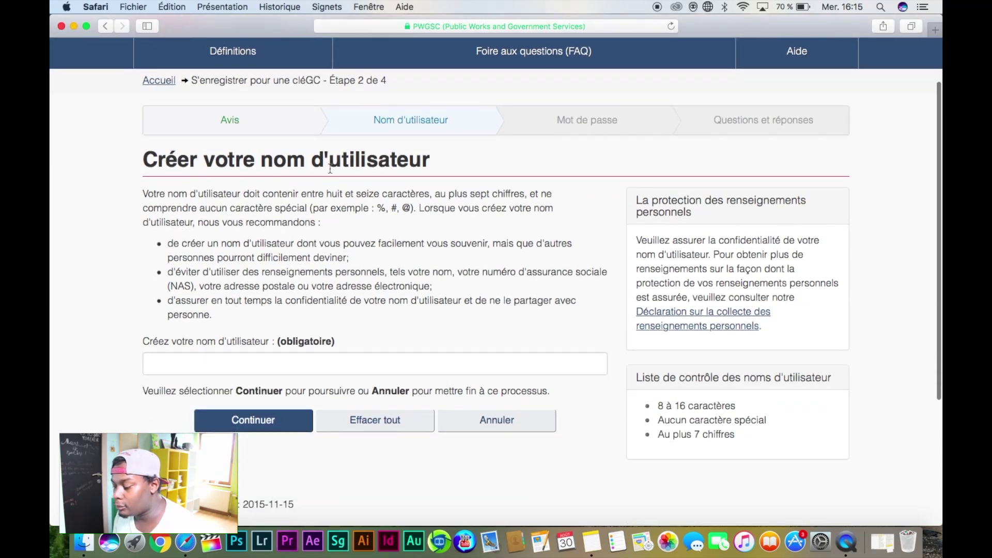
{"action": "left_click", "coordinate": [252, 362]}
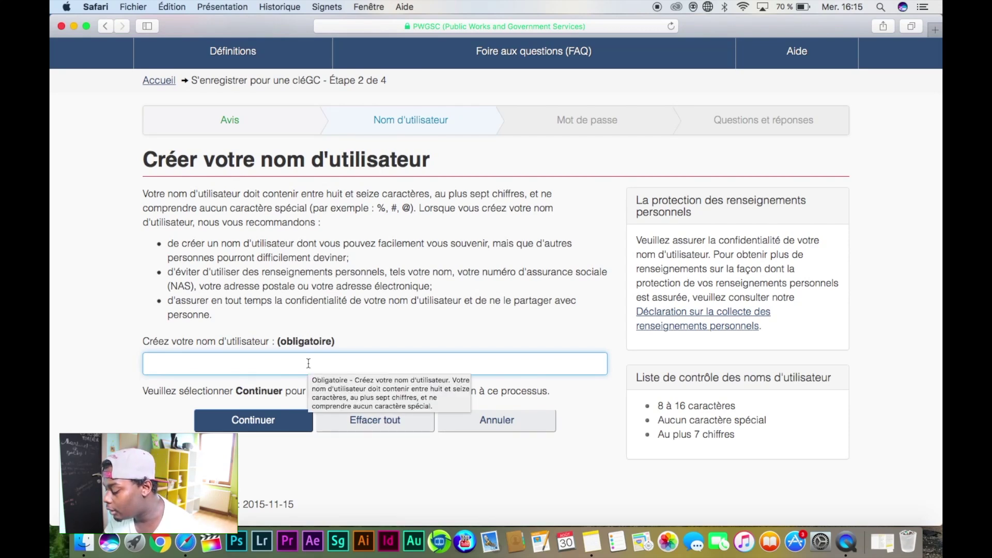
{"action": "type", "text": "JohnnyDepp"}
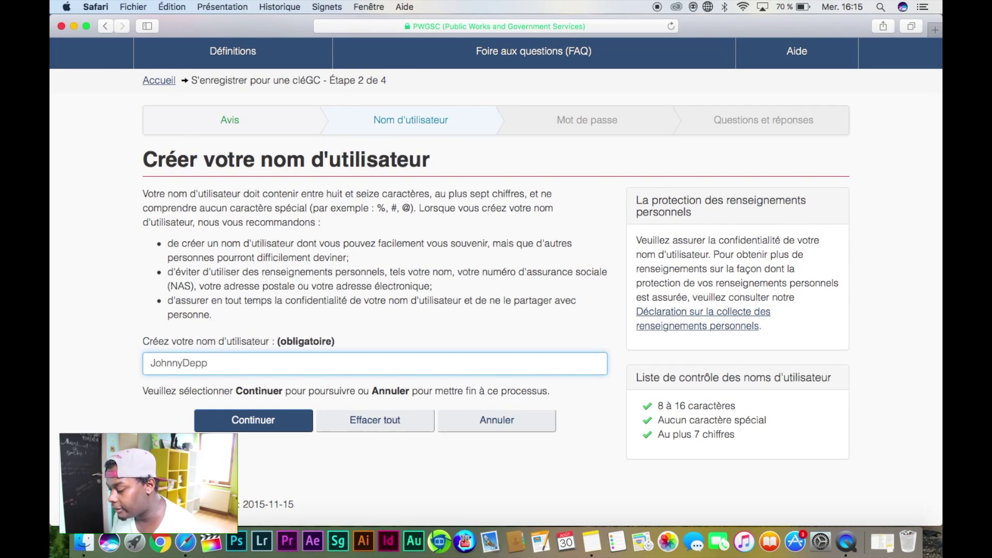
{"action": "left_click", "coordinate": [275, 419]}
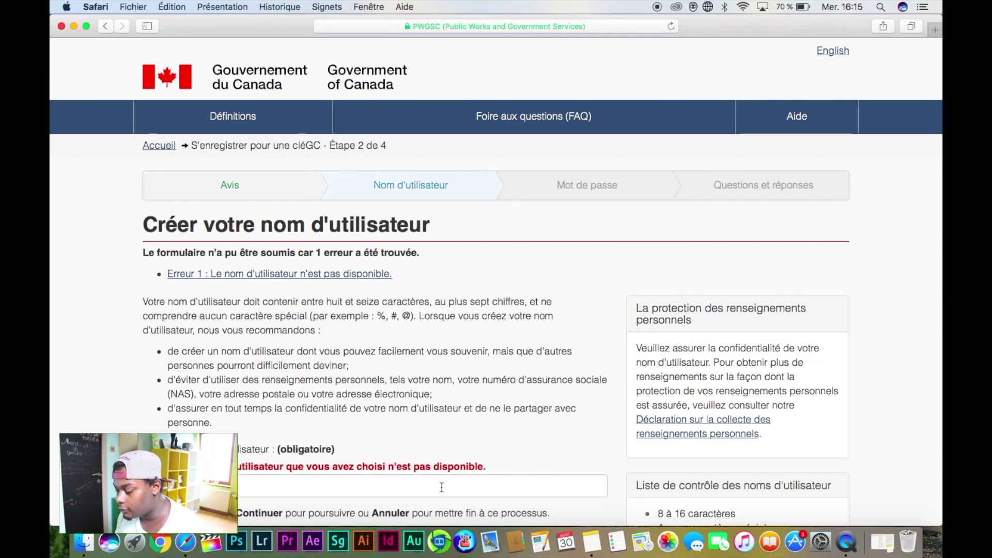
- Enter a different username and submit it to reach Étape 3 de 4
{"action": "left_click", "coordinate": [421, 491]}
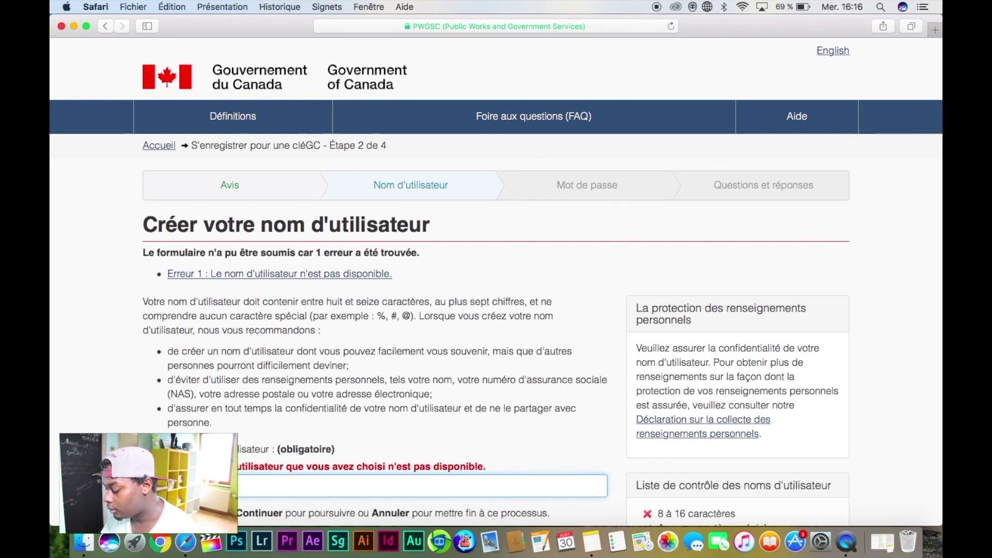
{"action": "type", "text": "e"}
{"action": "key", "text": "BackSpace"}
{"action": "type", "text": "e"}
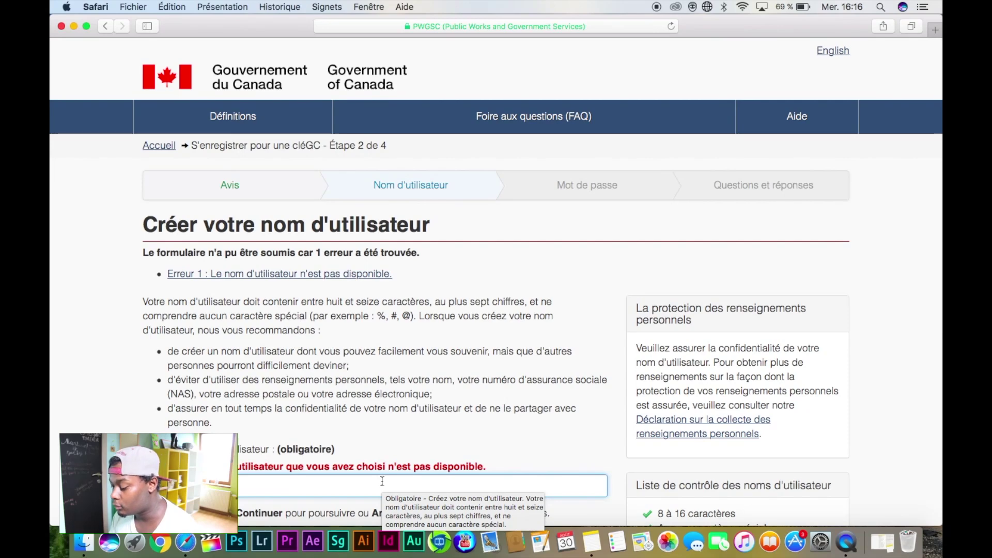
{"action": "scroll", "coordinate": [438, 438], "scroll_direction": "down", "scroll_amount": 5}
{"action": "left_click", "coordinate": [282, 438]}
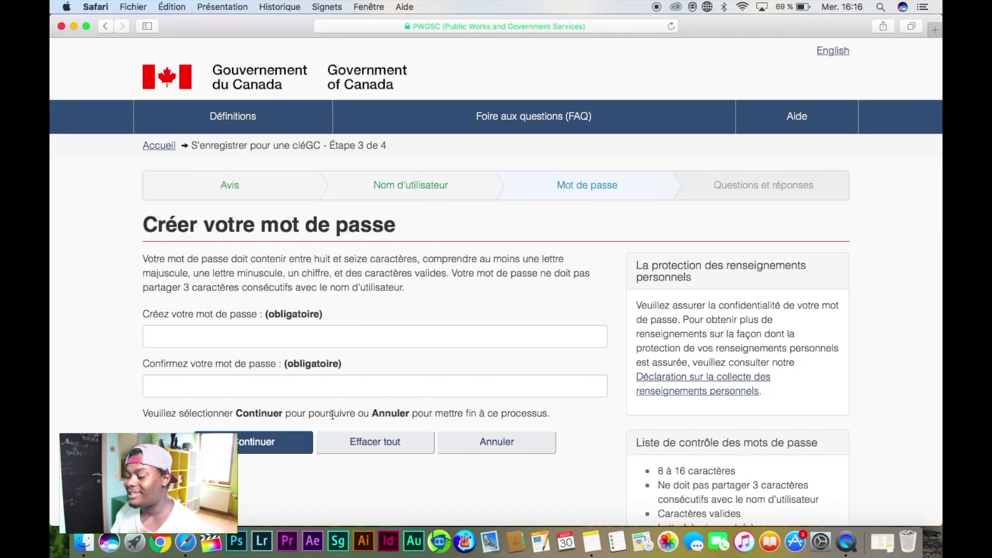
- Enter the account password in both password fields and continue
{"action": "left_click", "coordinate": [326, 336]}
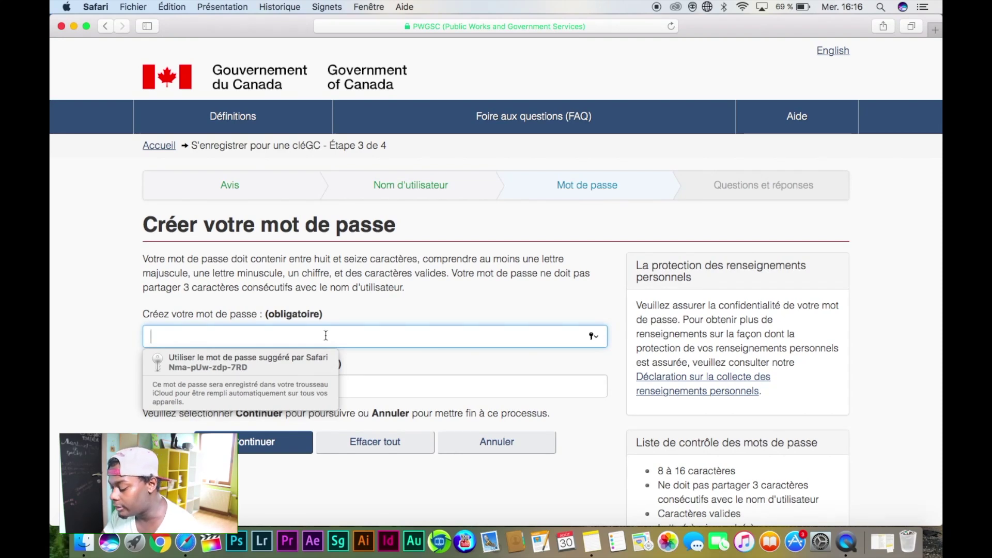
{"action": "type", "text": "•••••"}
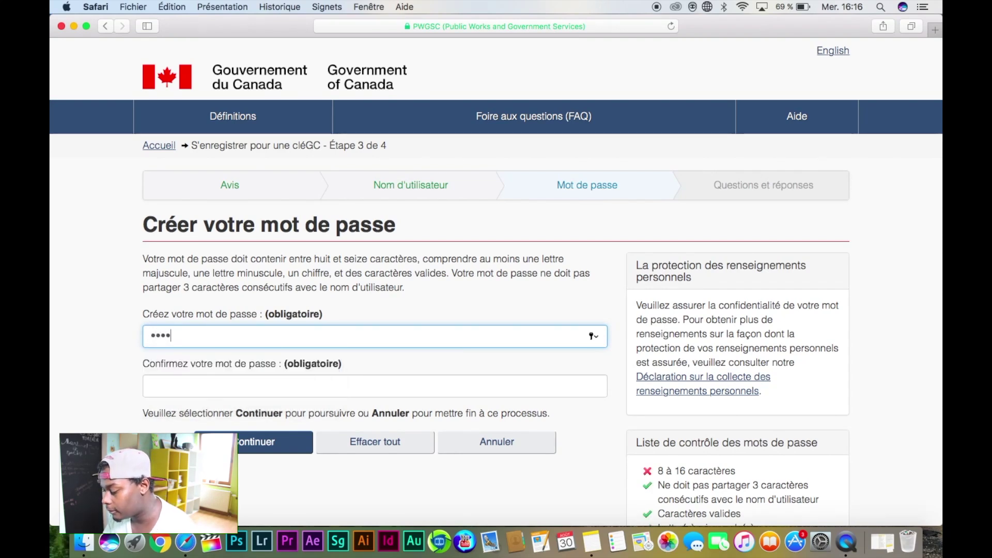
{"action": "key", "text": "BackSpace"}
{"action": "key", "text": "BackSpace"}
{"action": "type", "text": "••••••"}
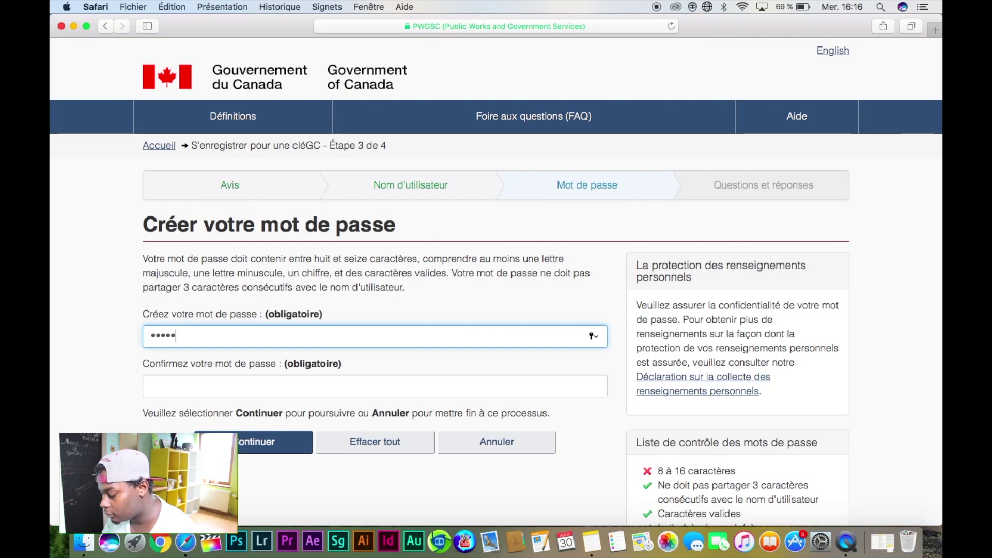
{"action": "type", "text": "•••••••"}
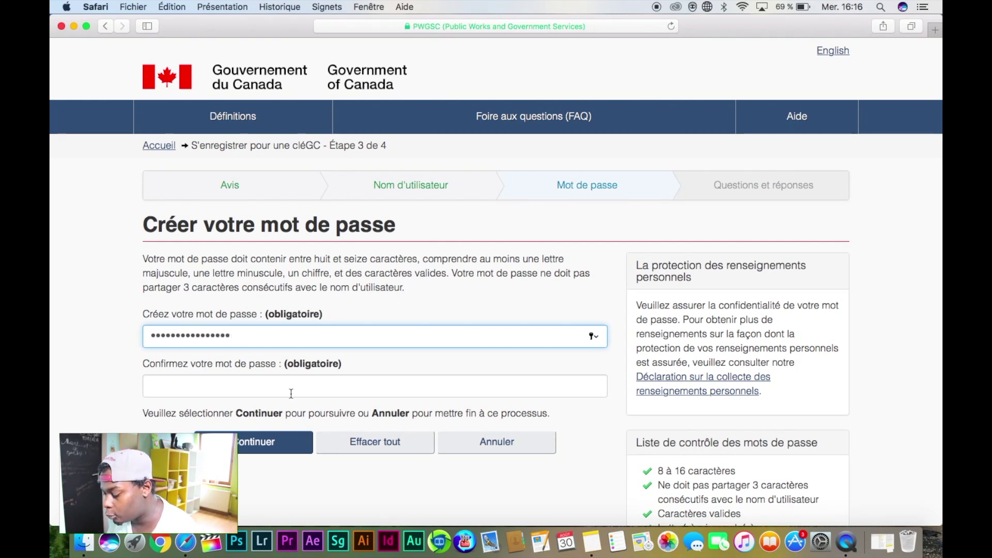
{"action": "left_click", "coordinate": [291, 391]}
{"action": "type", "text": "•••••••••"}
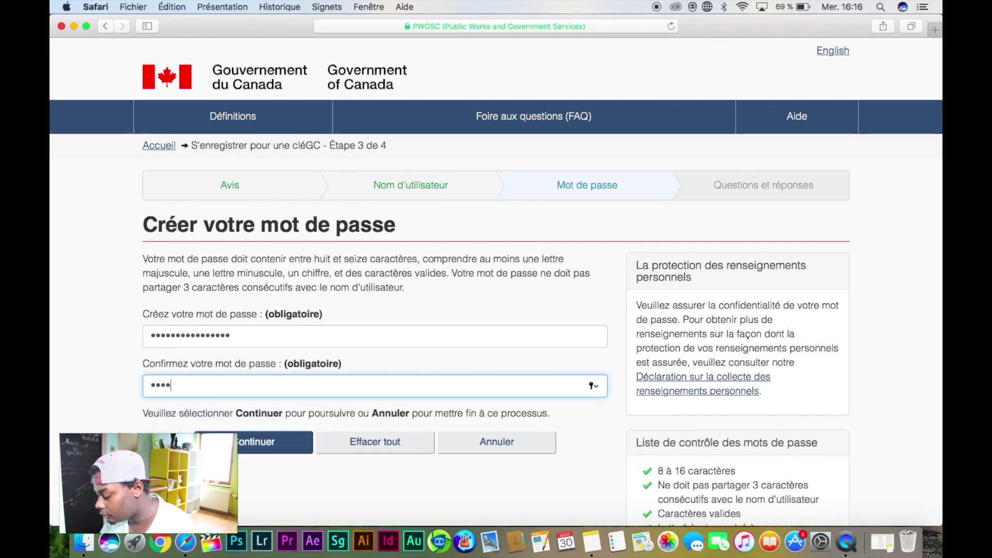
{"action": "type", "text": "•••••"}
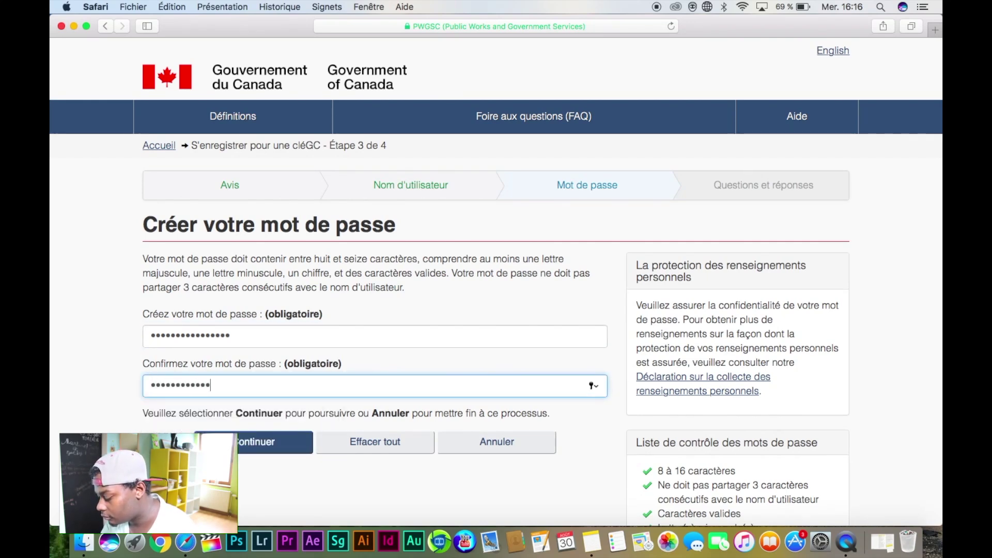
{"action": "type", "text": "••"}
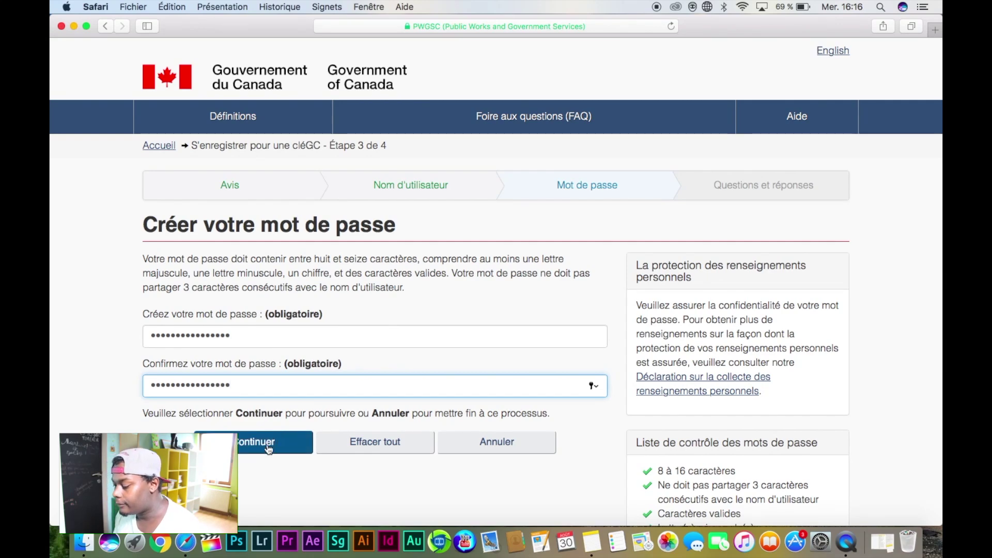
{"action": "left_click", "coordinate": [267, 444]}
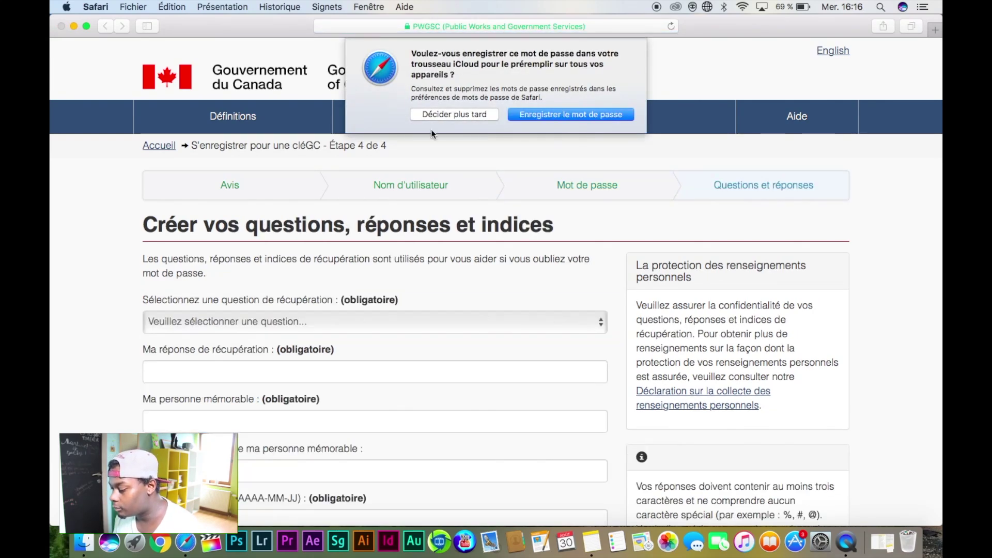
- Decline saving the password, pick the favourite childhood game recovery question, and enter its answer
{"action": "left_click", "coordinate": [439, 115]}
{"action": "scroll", "coordinate": [349, 349], "scroll_direction": "down", "scroll_amount": 2}
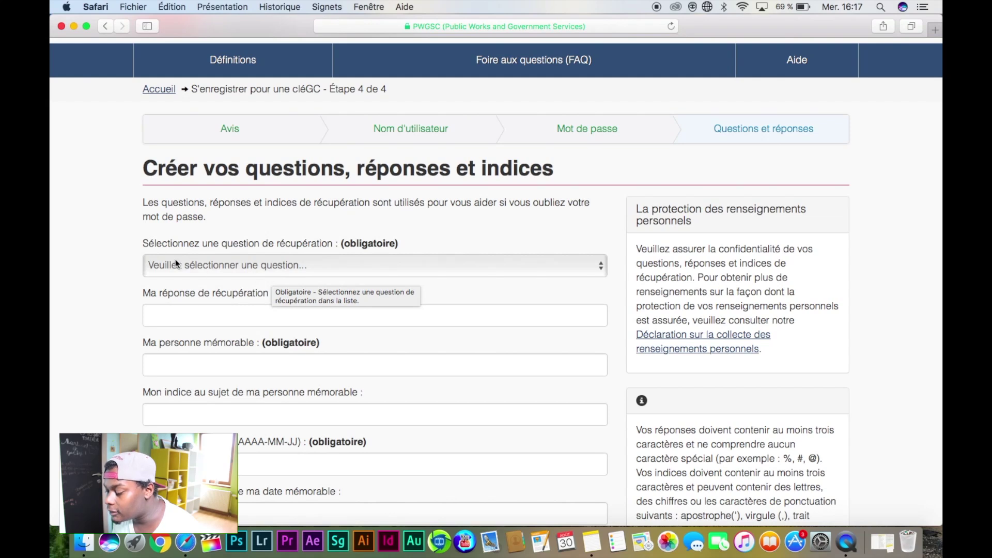
{"action": "left_click", "coordinate": [317, 265]}
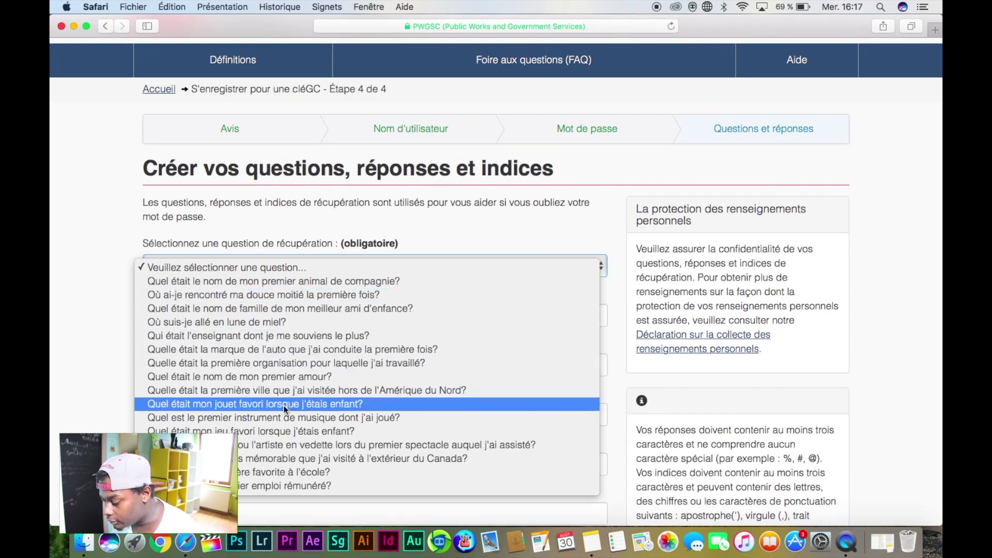
{"action": "left_click", "coordinate": [279, 432]}
{"action": "left_click", "coordinate": [213, 312]}
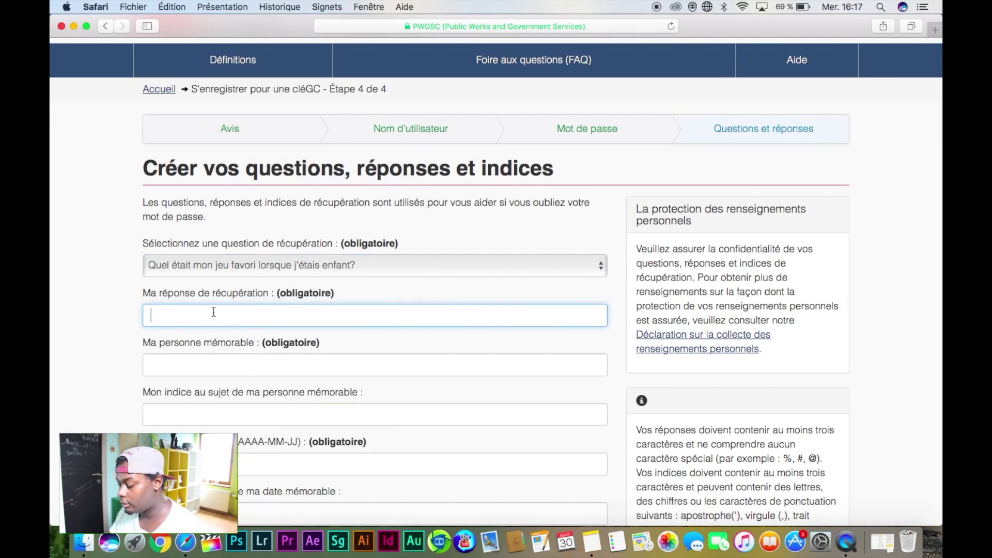
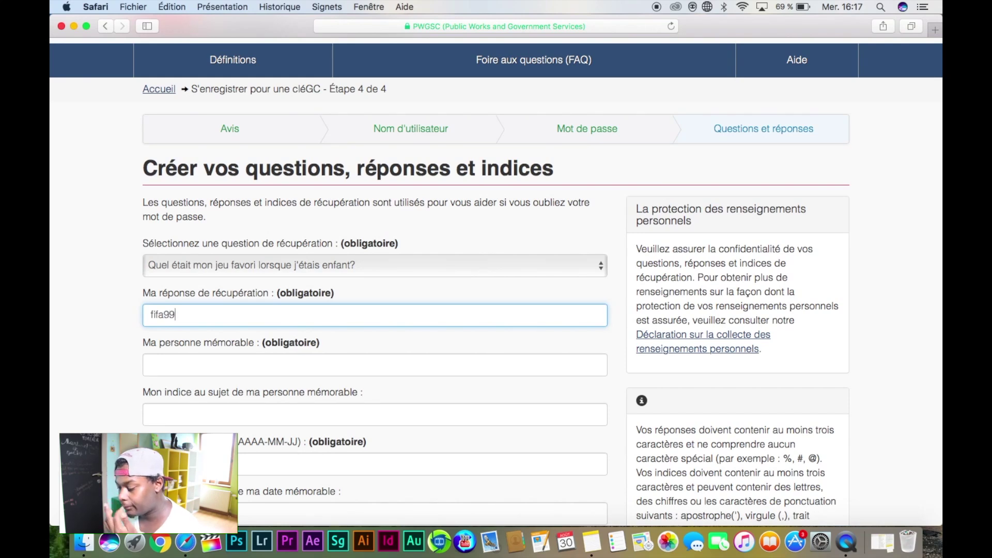
- Fill in the memorable person's full first and last name
{"action": "left_click", "coordinate": [199, 370]}
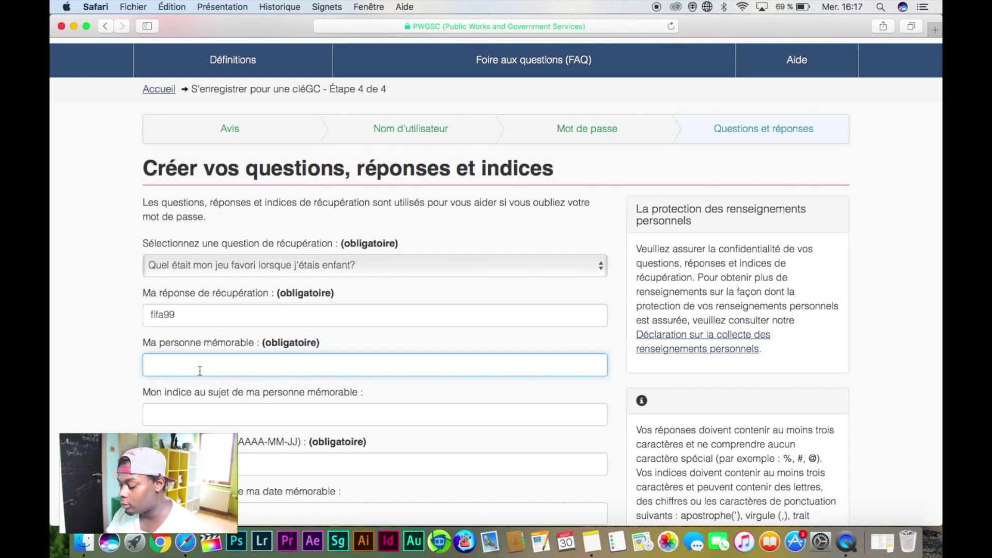
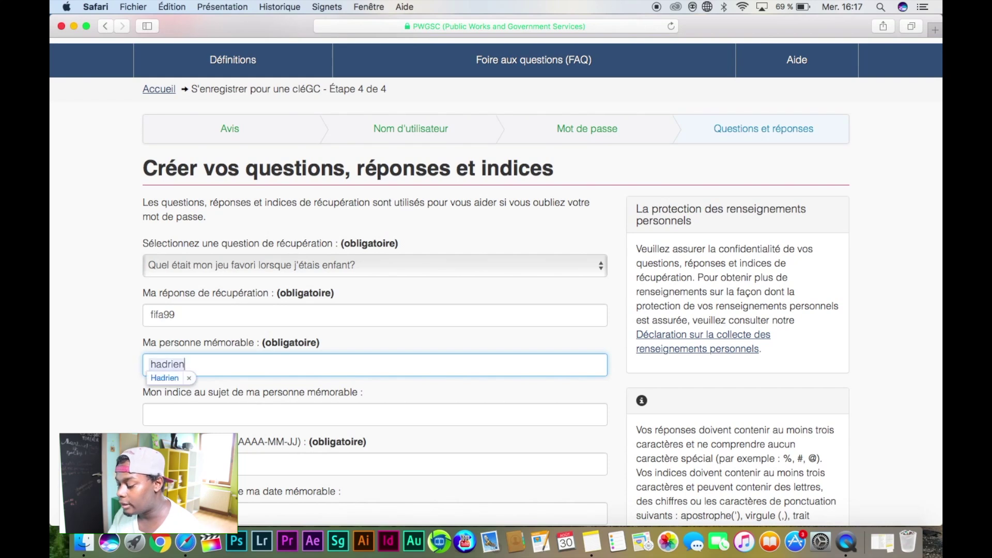
{"action": "key", "text": "Return"}
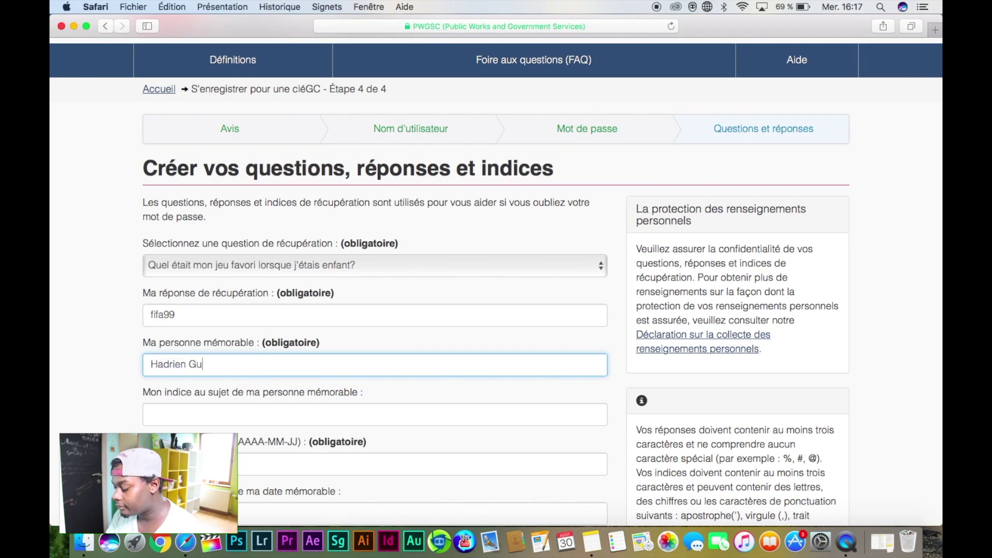
{"action": "left_click", "coordinate": [209, 419]}
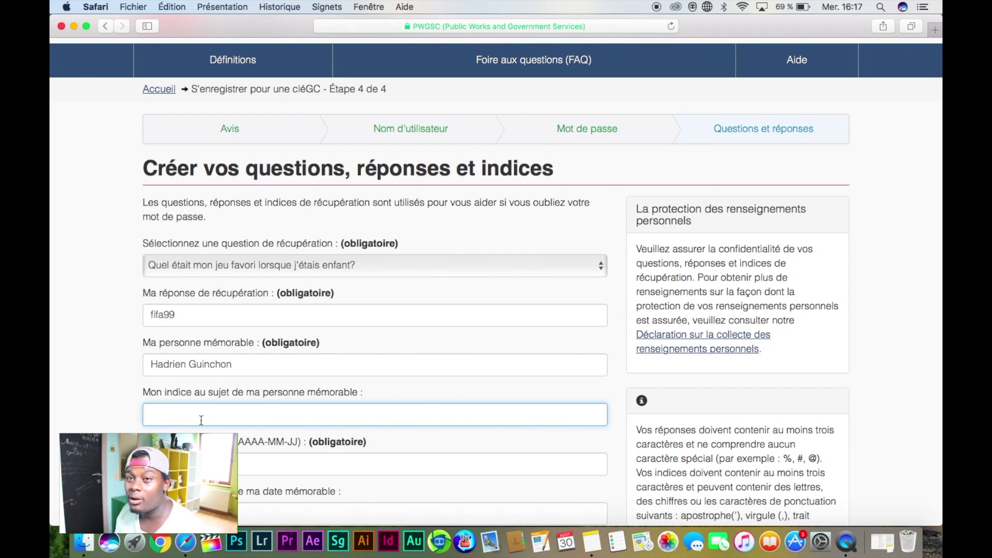
- Add person hint 'Space', the memorable date, and date hint 'Special', then submit
{"action": "type", "text": "Space"}
{"action": "scroll", "coordinate": [322, 419], "scroll_direction": "down", "scroll_amount": 1}
{"action": "scroll", "coordinate": [323, 419], "scroll_direction": "down", "scroll_amount": 1}
{"action": "left_click", "coordinate": [246, 402]}
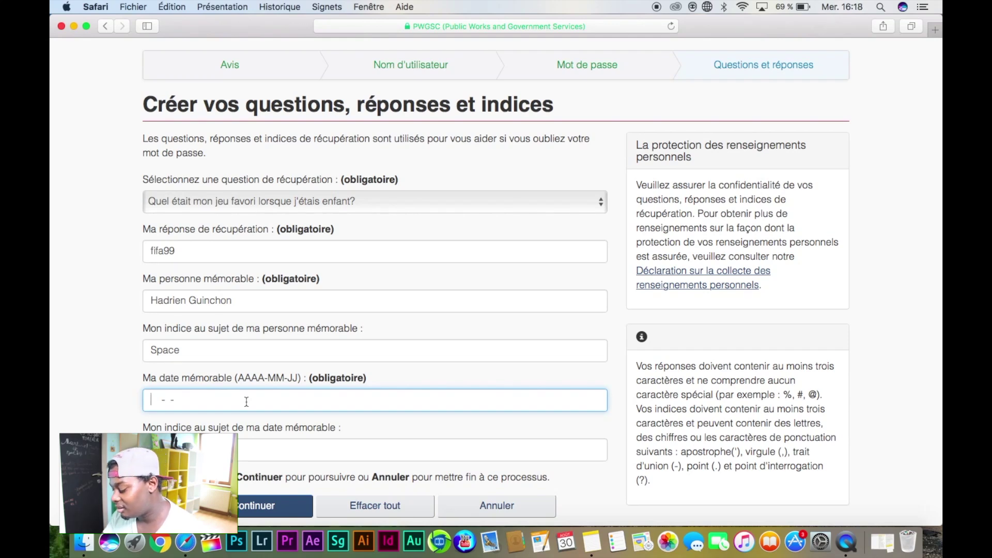
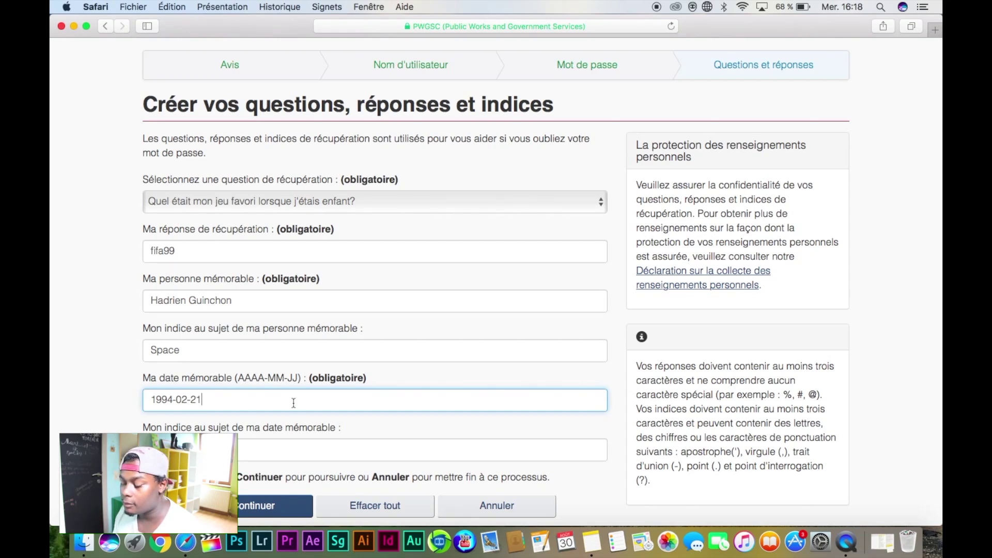
{"action": "scroll", "coordinate": [311, 399], "scroll_direction": "down", "scroll_amount": 2}
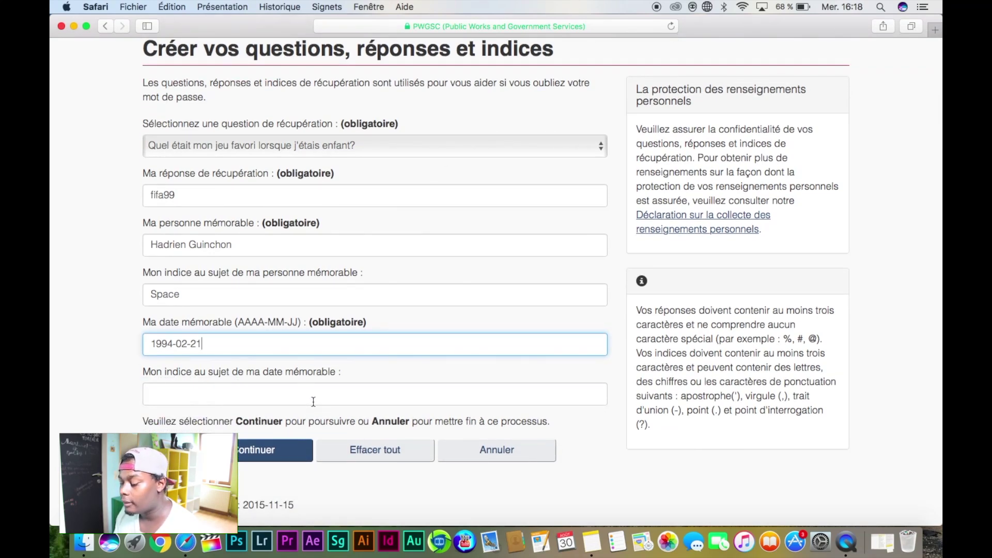
{"action": "left_click", "coordinate": [313, 402]}
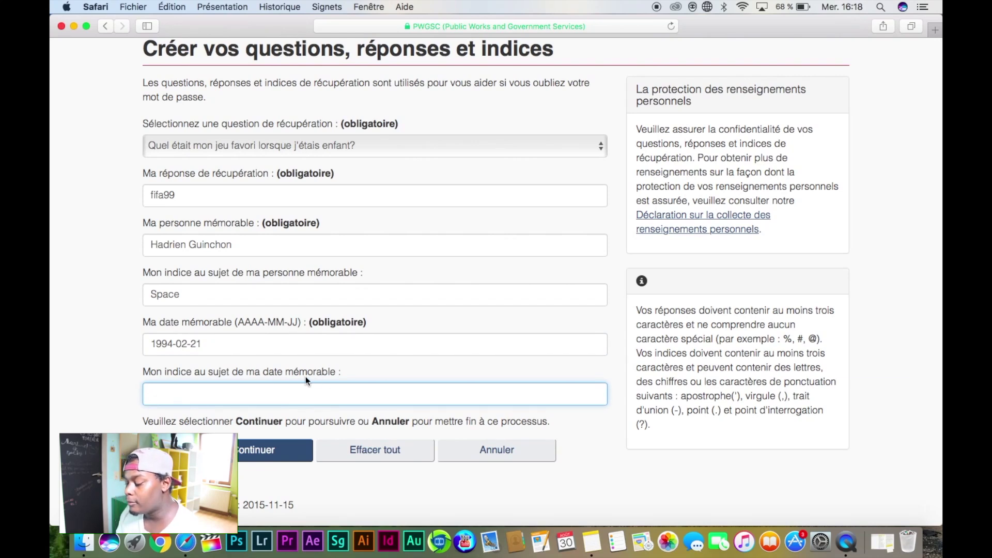
{"action": "type", "text": "Special"}
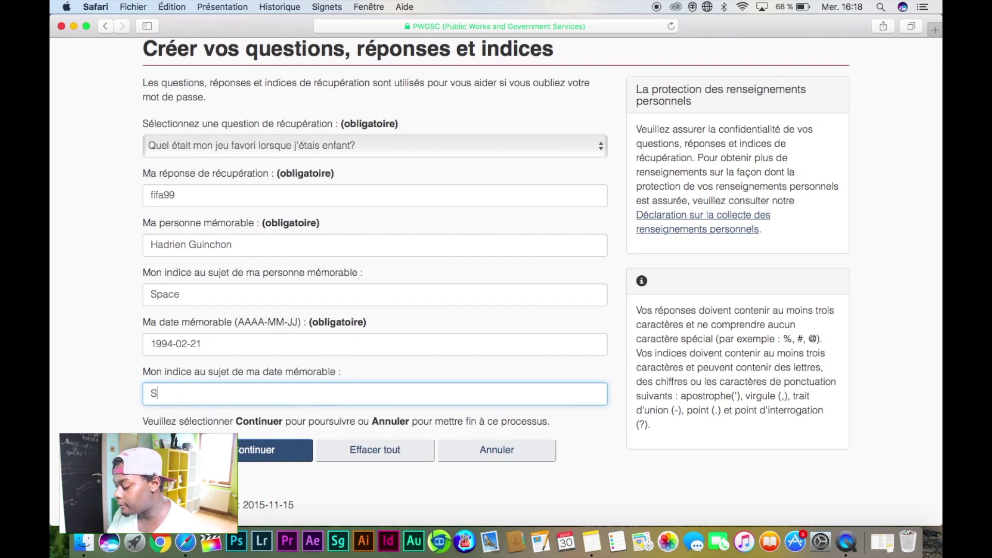
{"action": "left_click", "coordinate": [297, 443]}
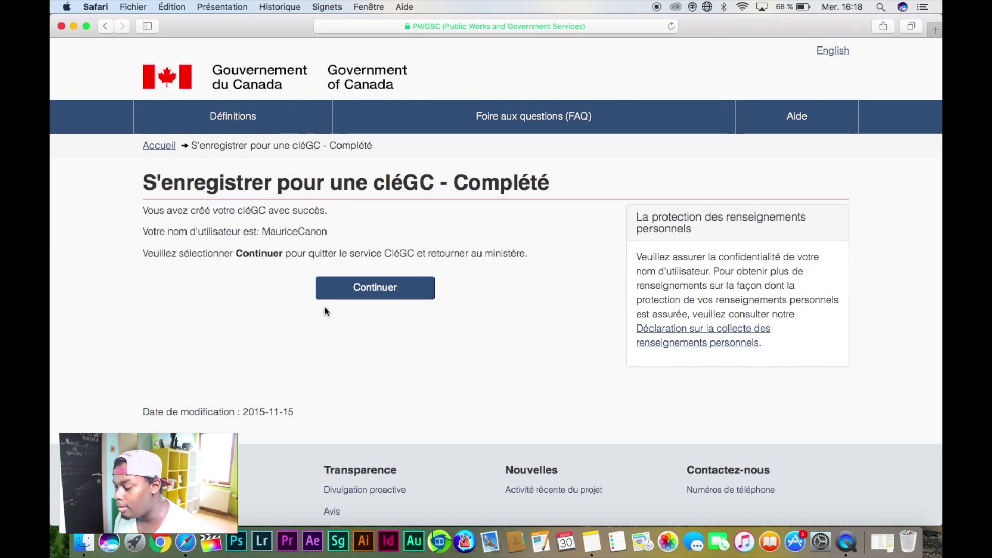
- Return to IRCC online services and accept the terms of use
{"action": "left_click", "coordinate": [363, 290]}
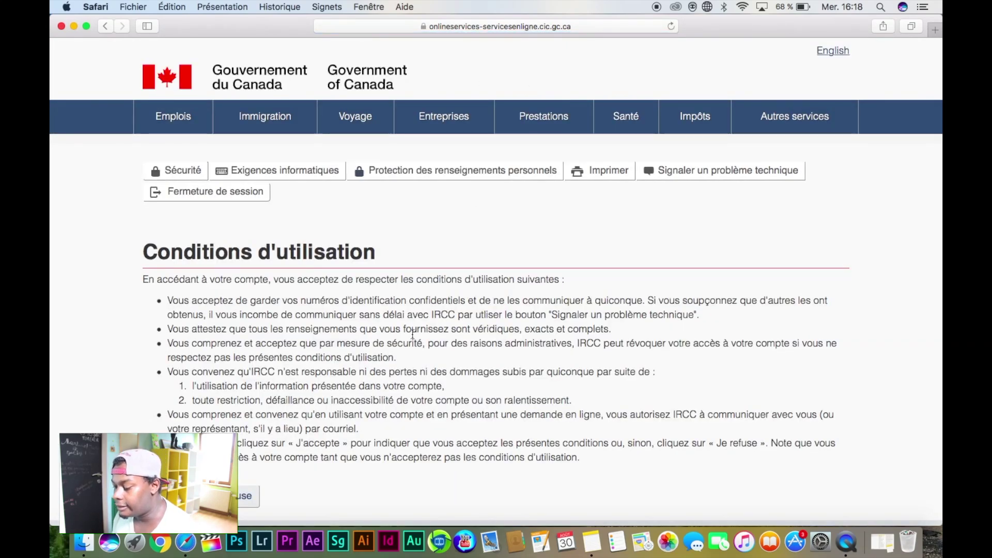
{"action": "scroll", "coordinate": [412, 335], "scroll_direction": "down", "scroll_amount": 3}
{"action": "scroll", "coordinate": [349, 332], "scroll_direction": "down", "scroll_amount": 3}
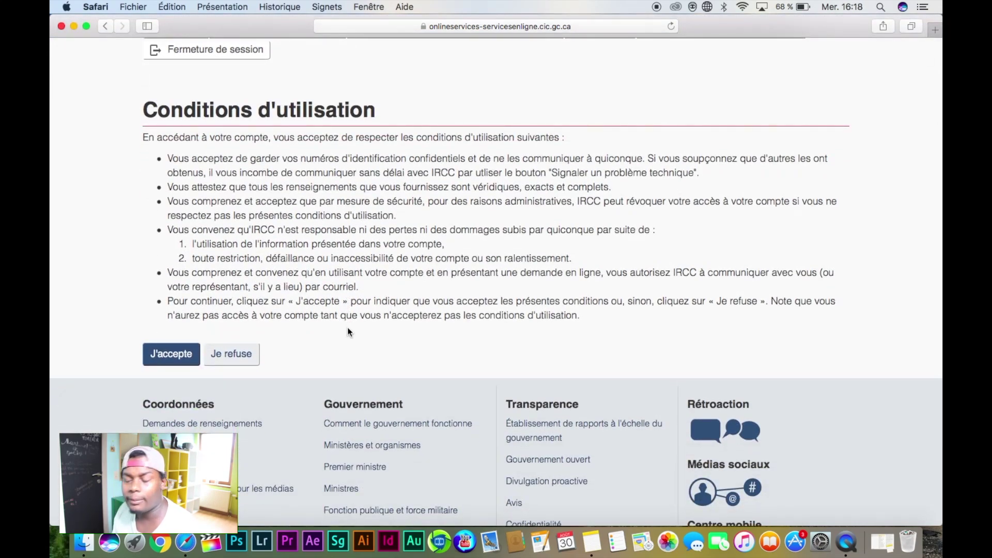
{"action": "left_click", "coordinate": [184, 356]}
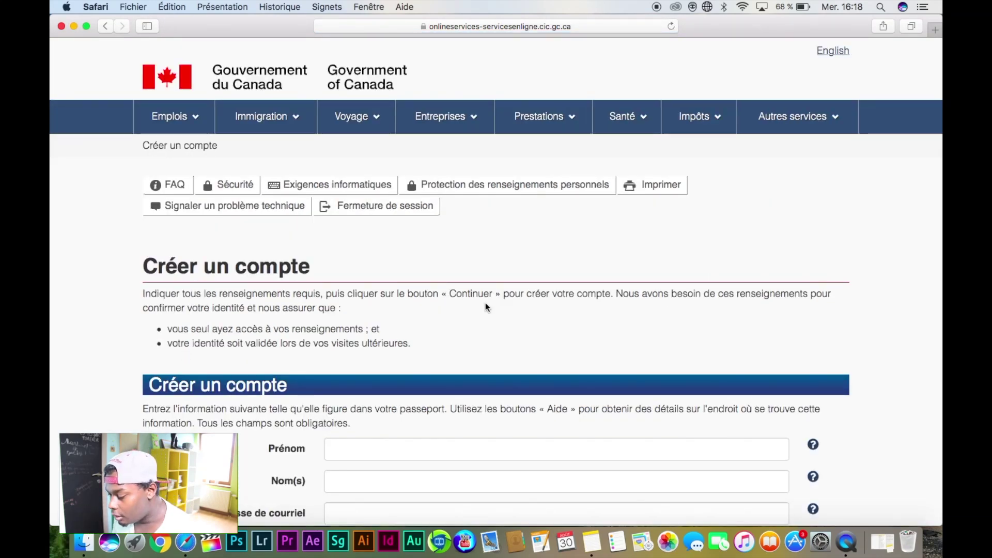
{"action": "scroll", "coordinate": [485, 307], "scroll_direction": "down", "scroll_amount": 5}
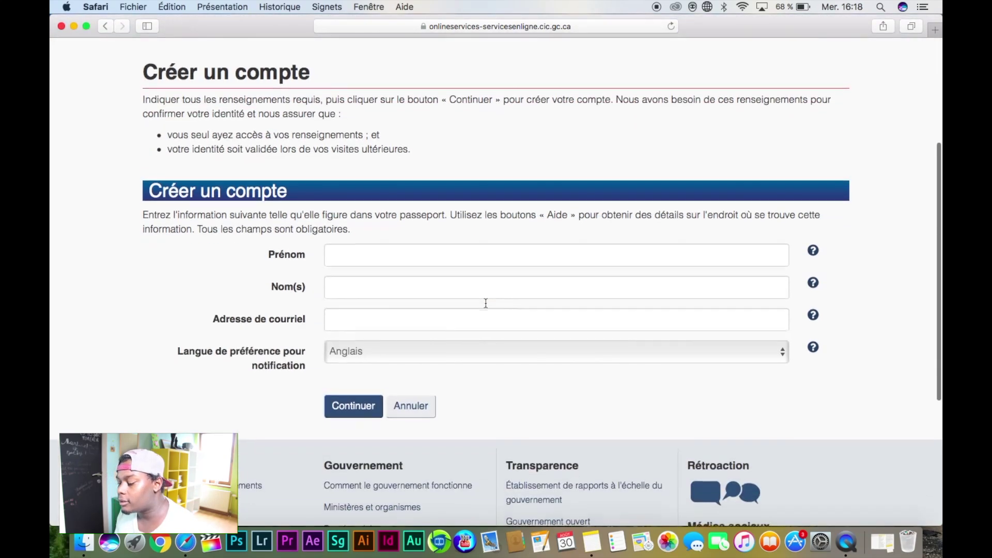
- Enter the account holder's first name, last name and e-mail address
{"action": "left_click", "coordinate": [402, 257]}
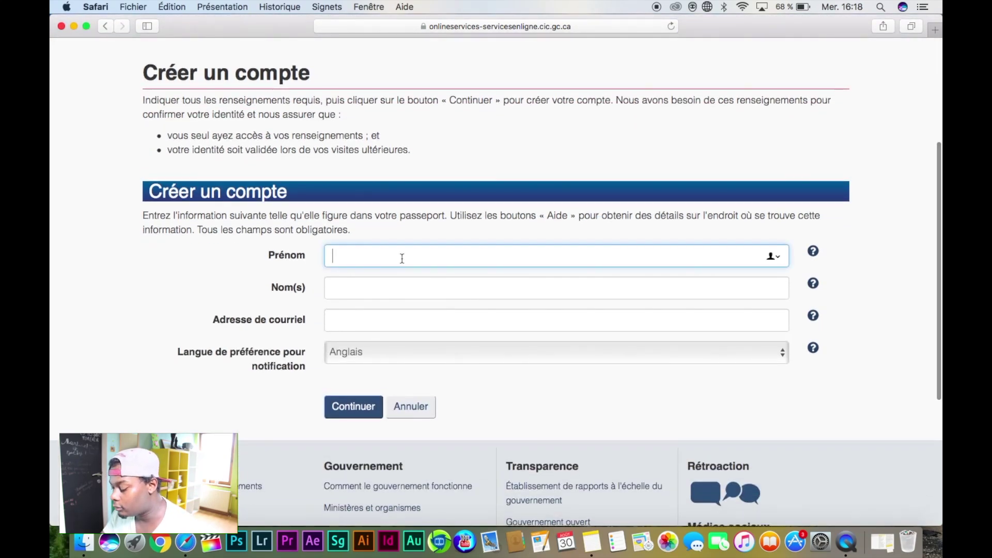
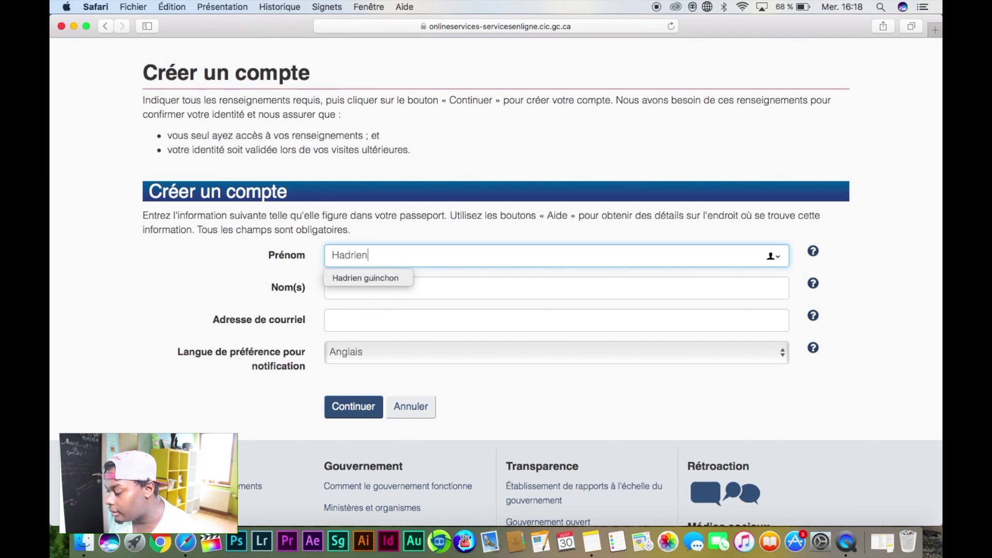
{"action": "left_click", "coordinate": [456, 286]}
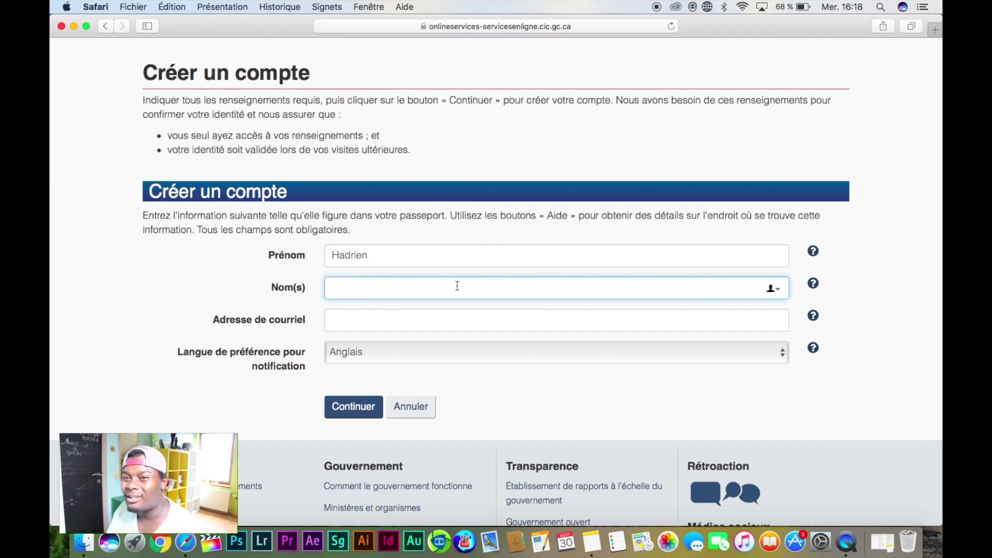
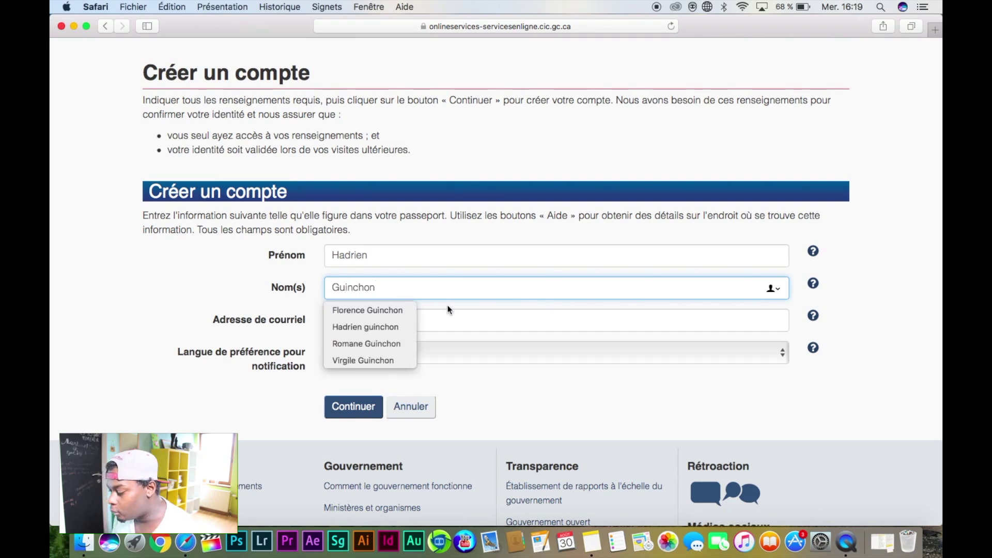
{"action": "left_click", "coordinate": [474, 319]}
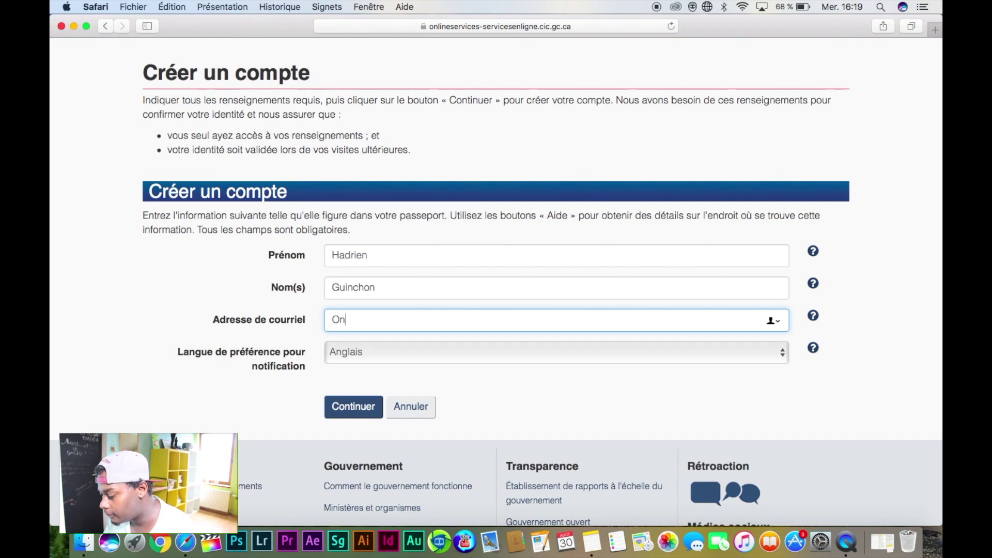
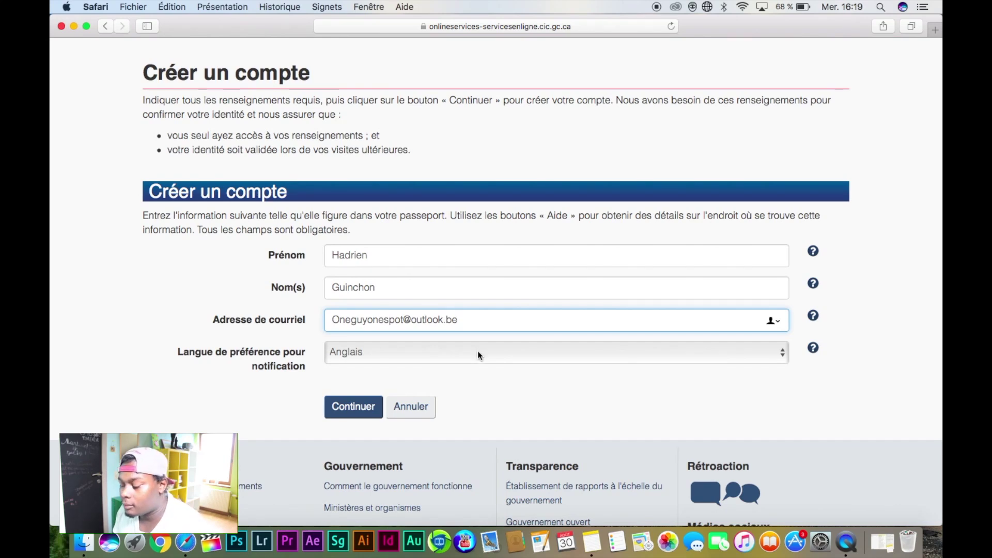
- Set the notification language to Français and submit the account details
{"action": "left_click", "coordinate": [477, 351]}
{"action": "left_click", "coordinate": [465, 367]}
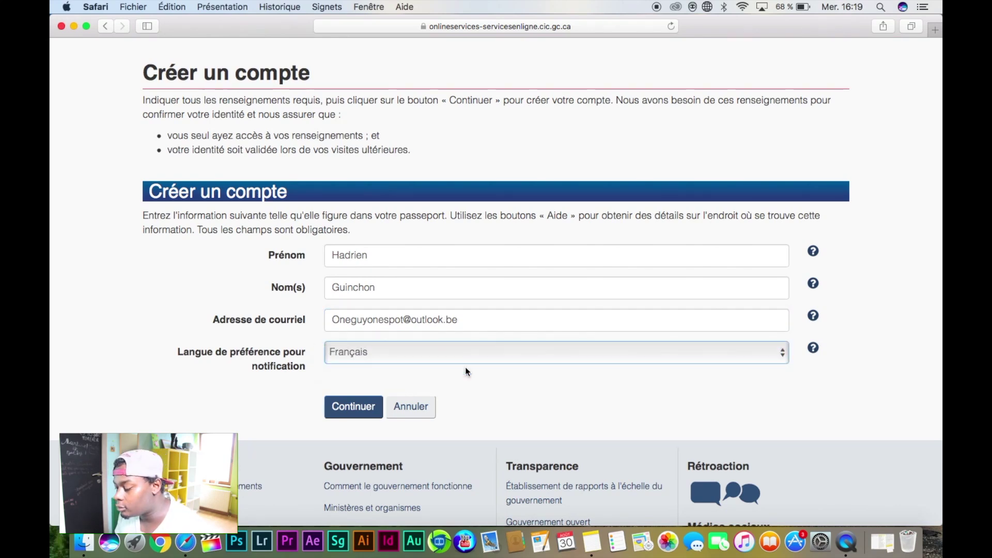
{"action": "left_click", "coordinate": [365, 408]}
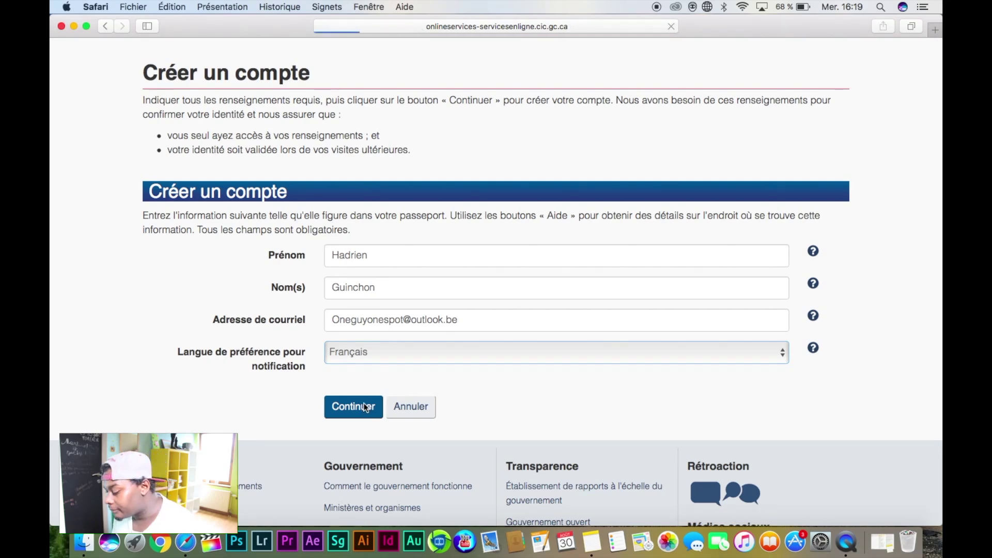
- Enter security question 1 'qu'est ce que je mange au matin' and its answer
{"action": "scroll", "coordinate": [520, 364], "scroll_direction": "down", "scroll_amount": 5}
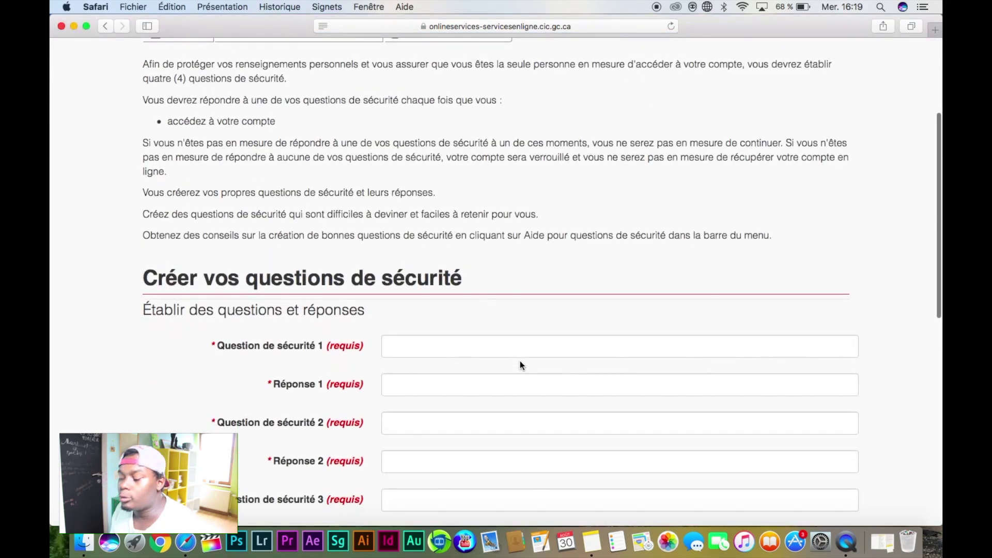
{"action": "scroll", "coordinate": [520, 365], "scroll_direction": "down", "scroll_amount": 1}
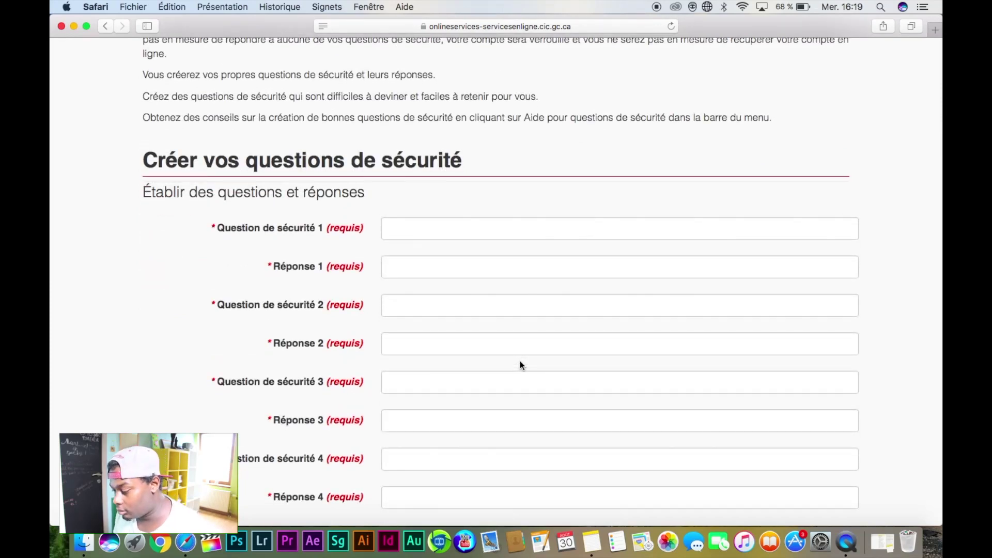
{"action": "scroll", "coordinate": [521, 365], "scroll_direction": "down", "scroll_amount": 4}
{"action": "scroll", "coordinate": [522, 365], "scroll_direction": "up", "scroll_amount": 3}
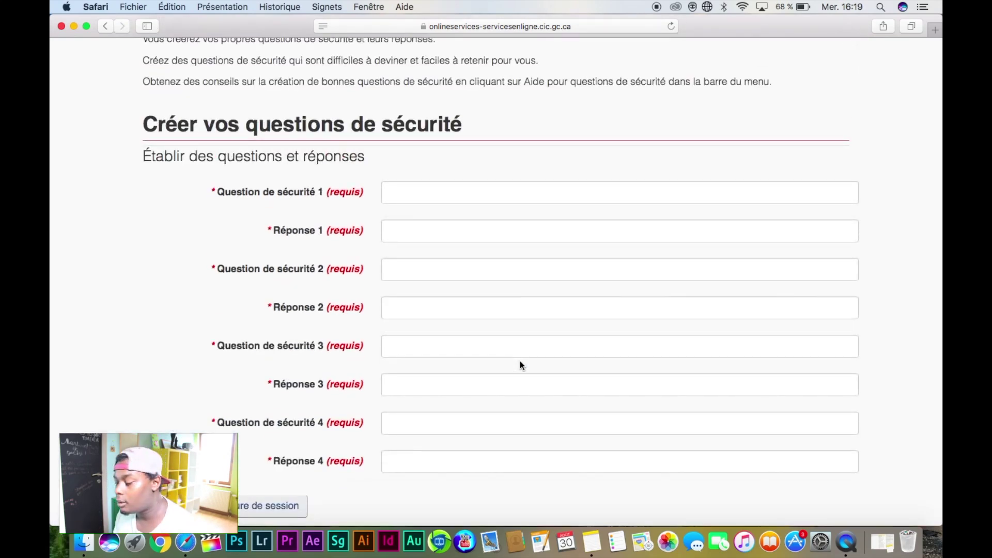
{"action": "scroll", "coordinate": [521, 364], "scroll_direction": "up", "scroll_amount": 6}
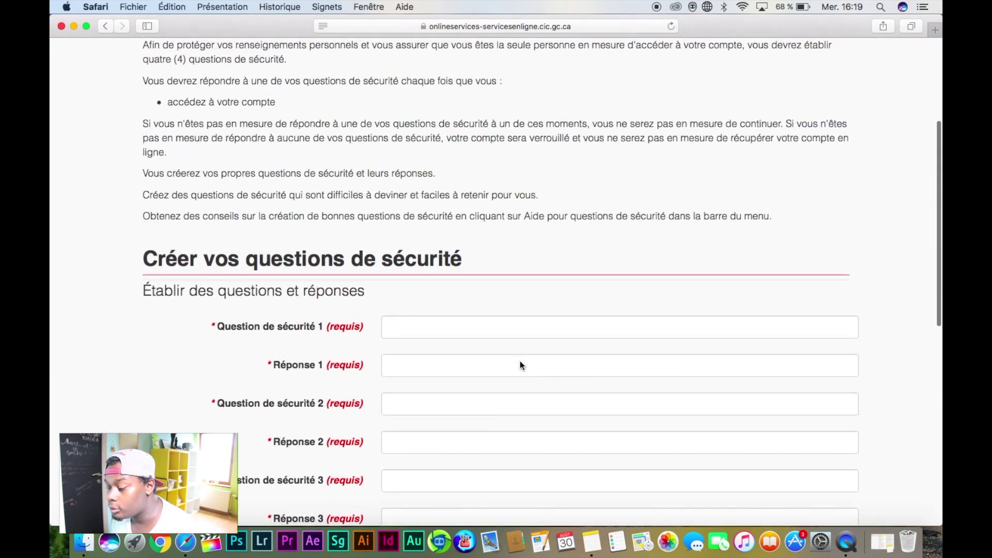
{"action": "scroll", "coordinate": [520, 364], "scroll_direction": "down", "scroll_amount": 7}
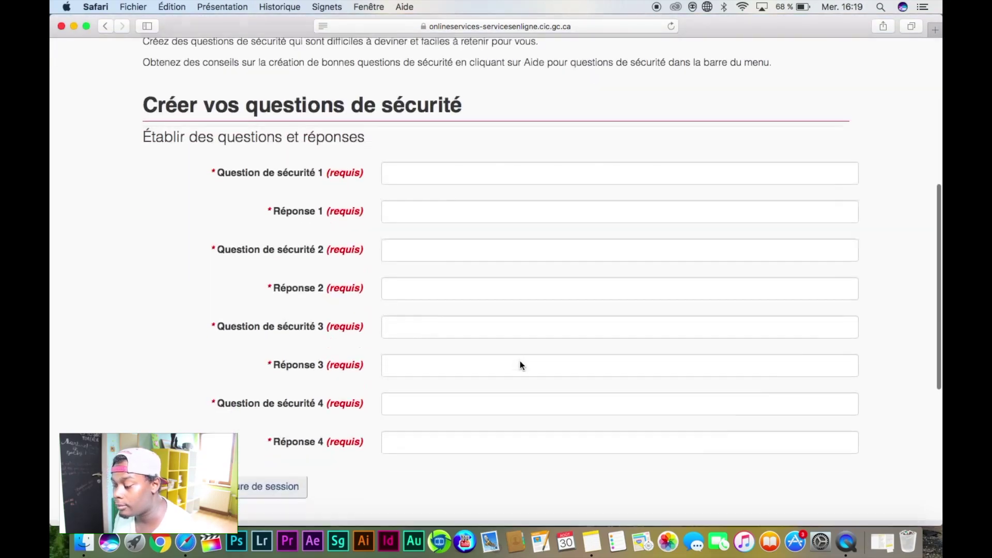
{"action": "left_click", "coordinate": [442, 148]}
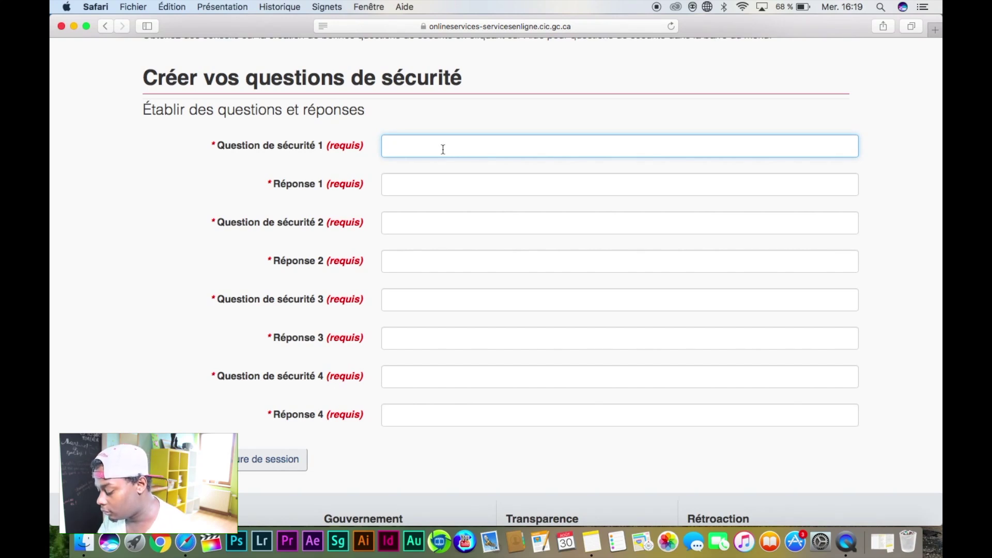
{"action": "type", "text": "qu'"}
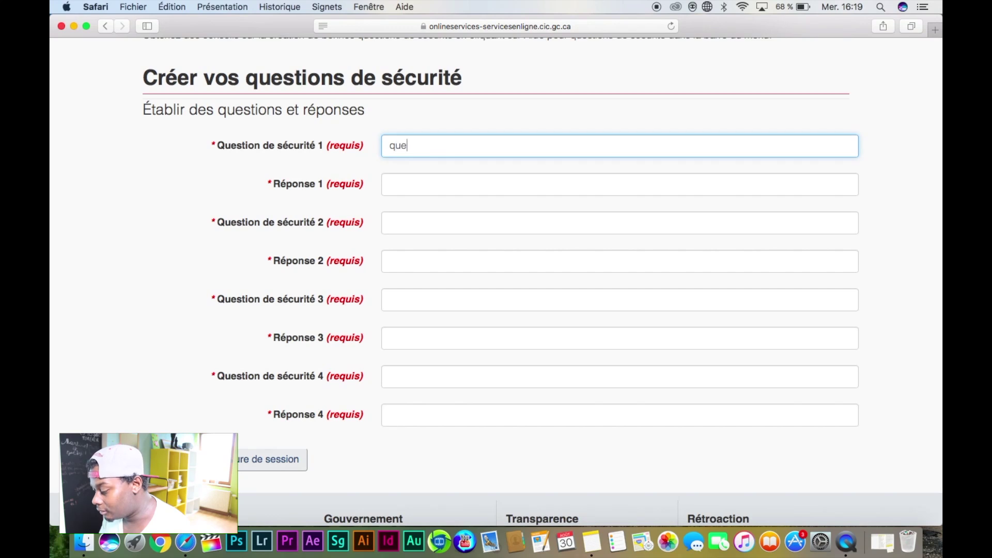
{"action": "type", "text": "est ce q"}
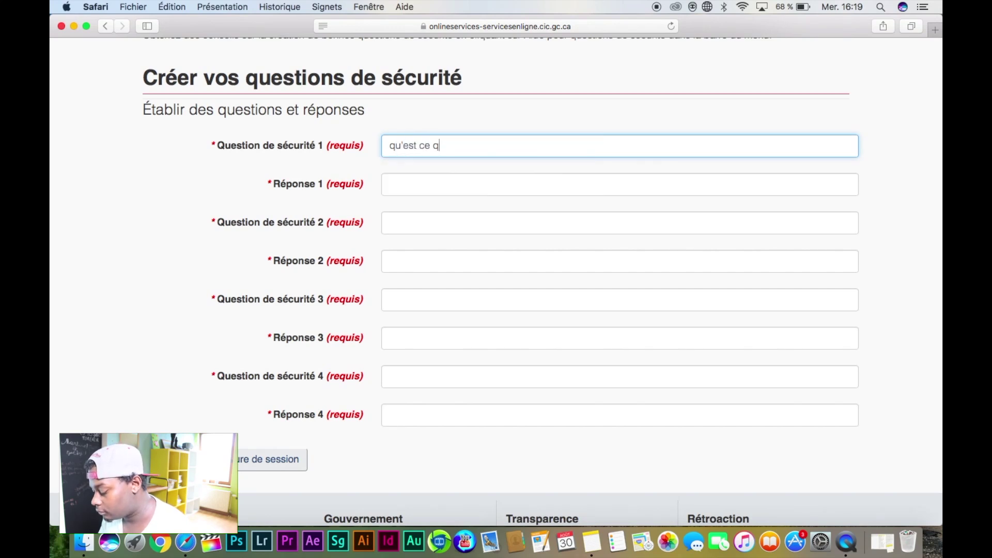
{"action": "type", "text": "ue je mange a"}
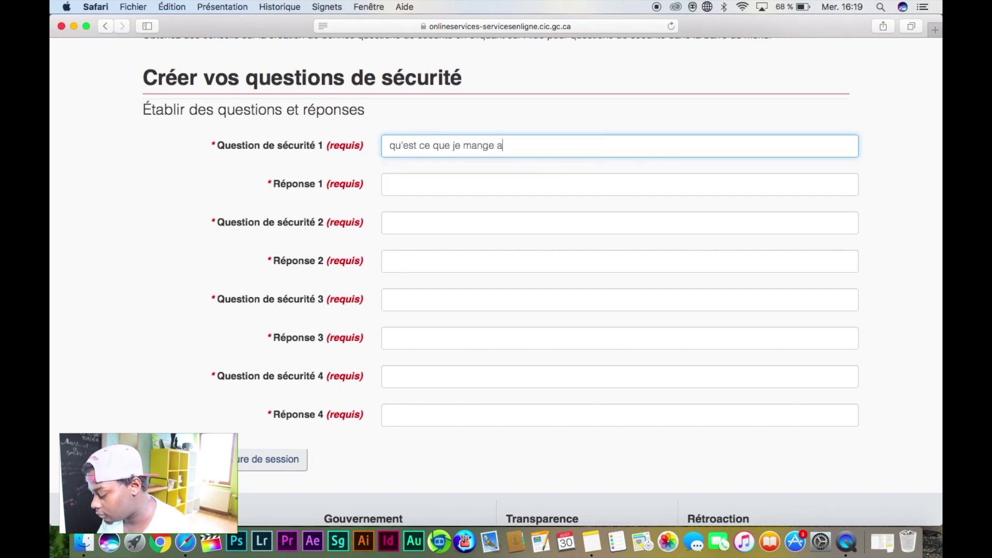
{"action": "type", "text": "u matin"}
{"action": "left_click", "coordinate": [434, 186]}
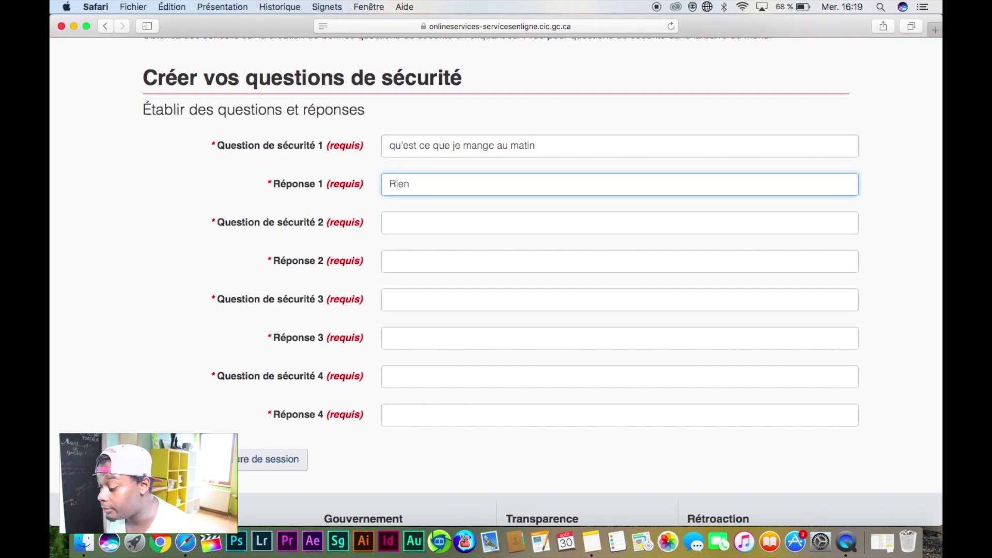
- Enter security question 2 'de quelle nationalité êtes vous'
{"action": "left_click", "coordinate": [426, 220]}
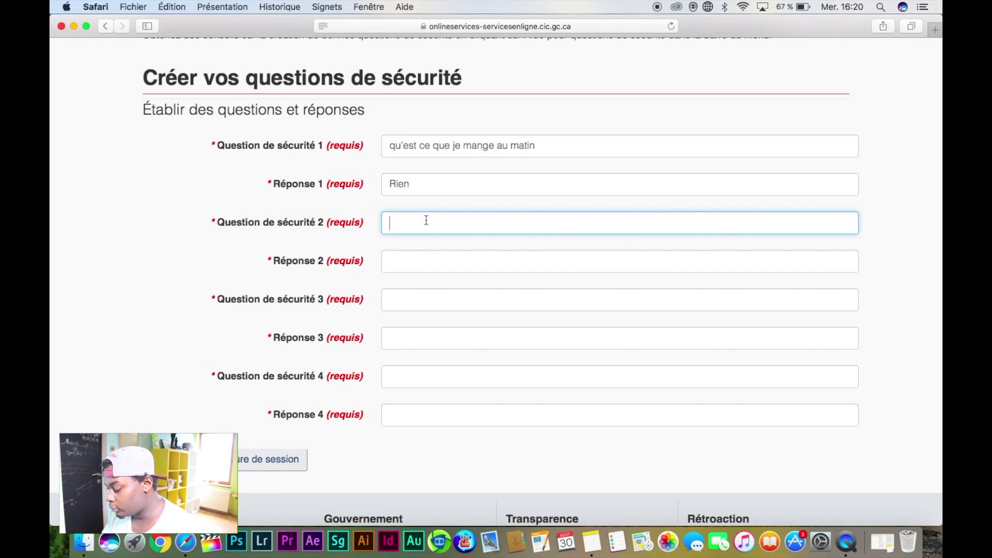
{"action": "type", "text": "de"}
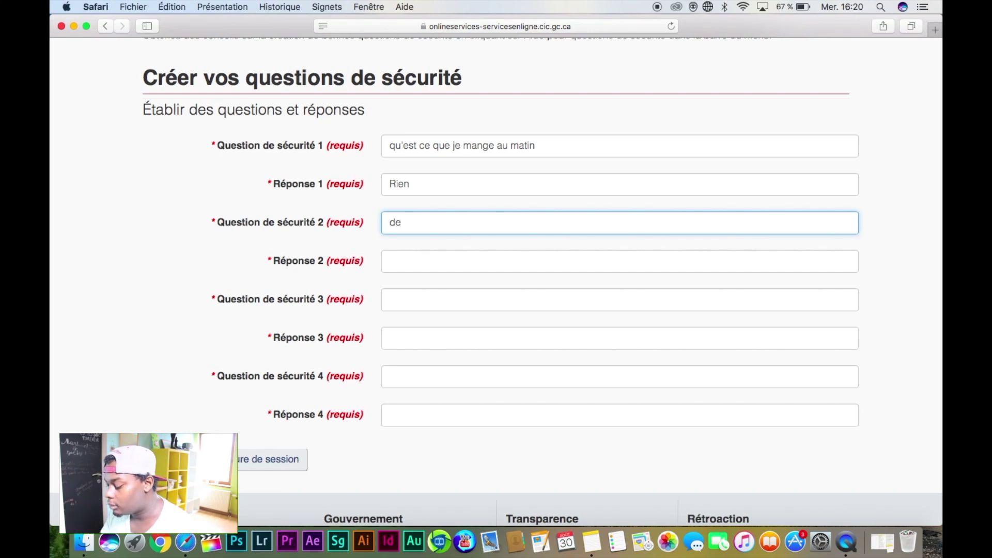
{"action": "type", "text": " quelle nation"}
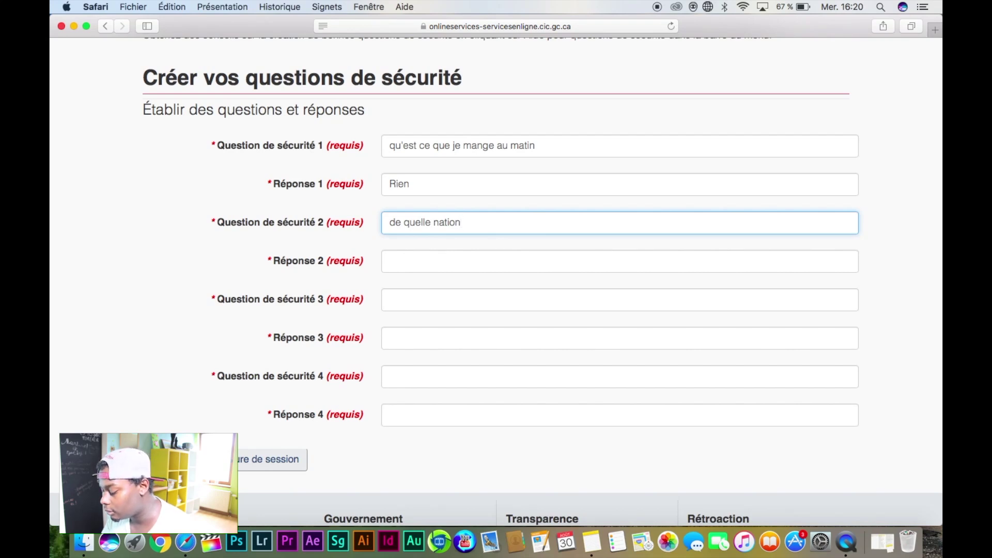
{"action": "type", "text": "alit"}
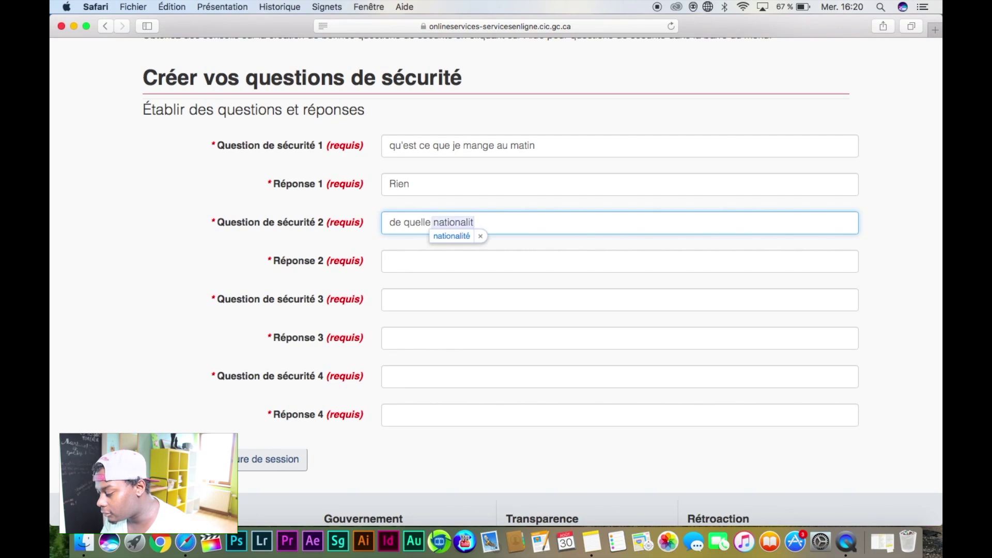
{"action": "type", "text": "é "}
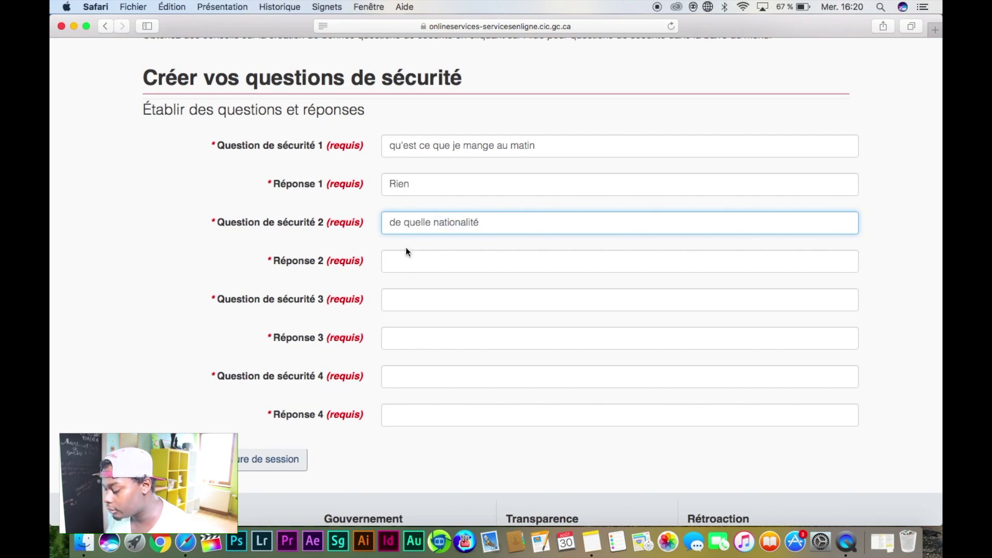
{"action": "type", "text": "êtes "}
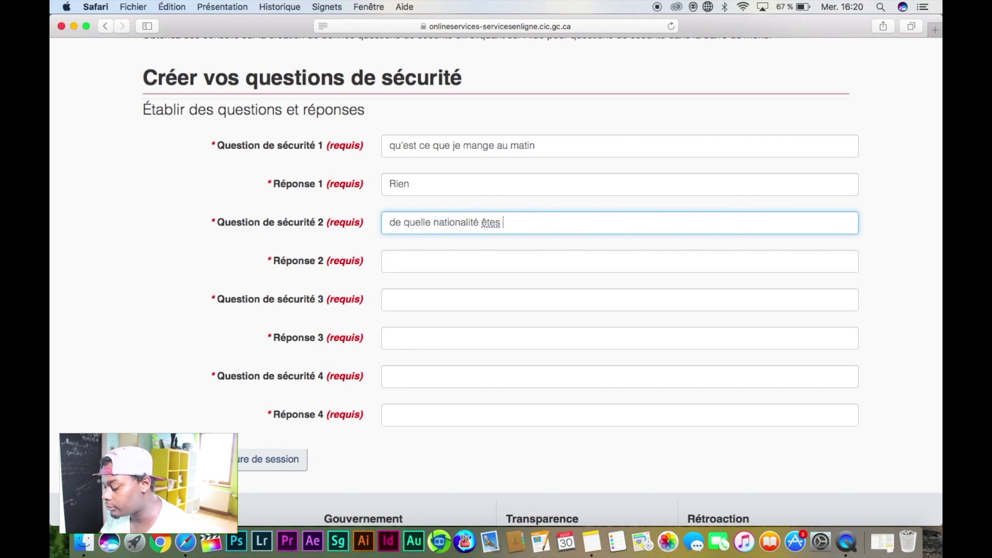
{"action": "type", "text": "vous"}
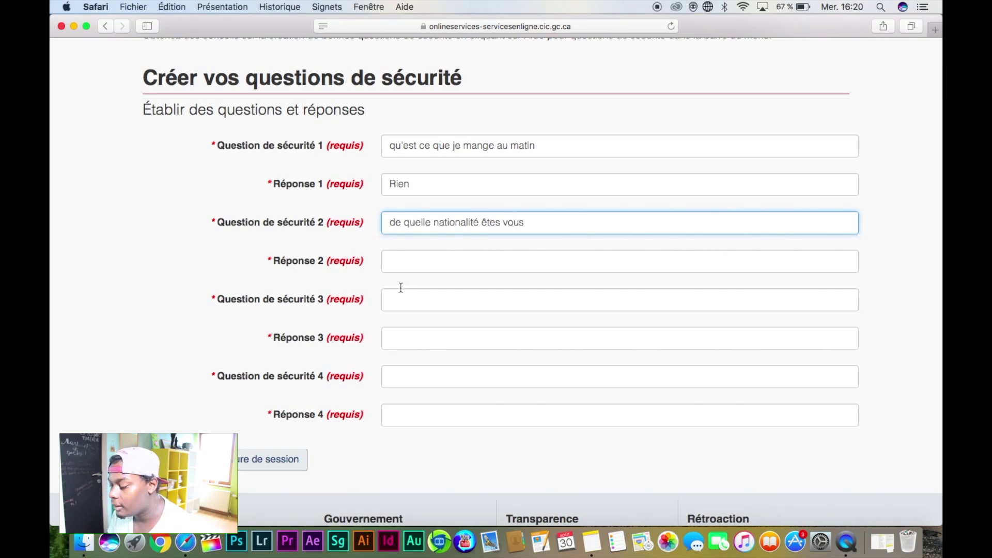
{"action": "left_click", "coordinate": [420, 258]}
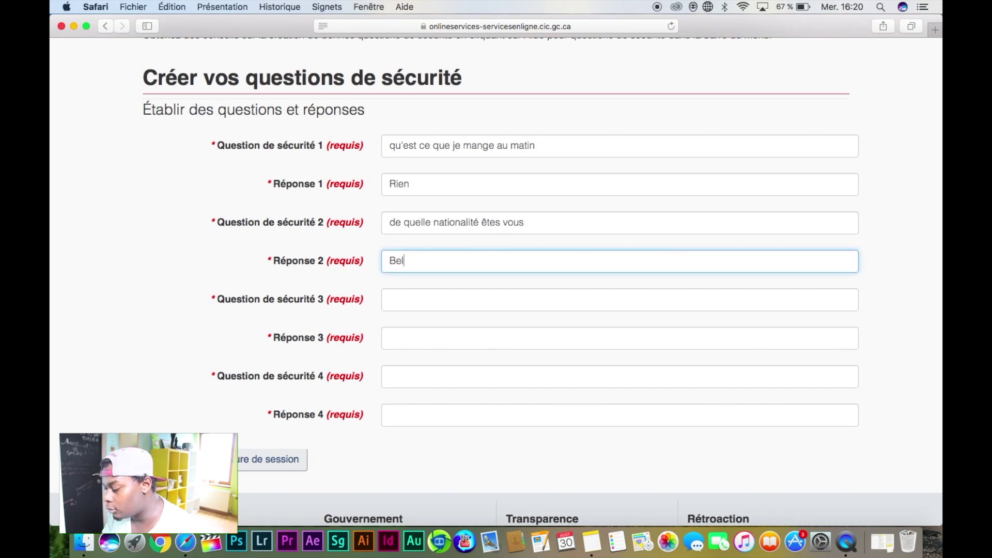
- Finish question 2's answer, then add question 3 'qu'est ce que vous voyez sur la carte du monde' with its answer
{"action": "left_click", "coordinate": [409, 298]}
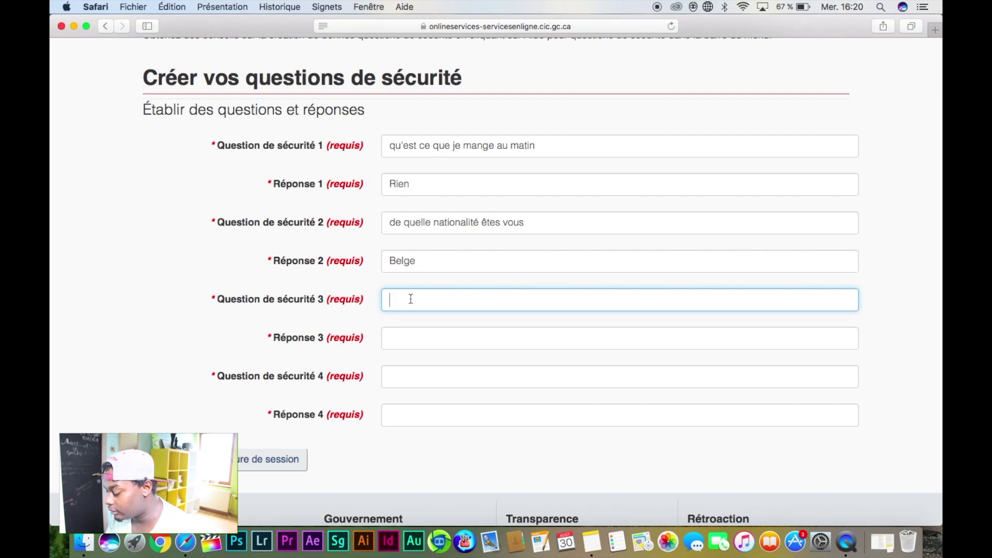
{"action": "type", "text": "qu'est "}
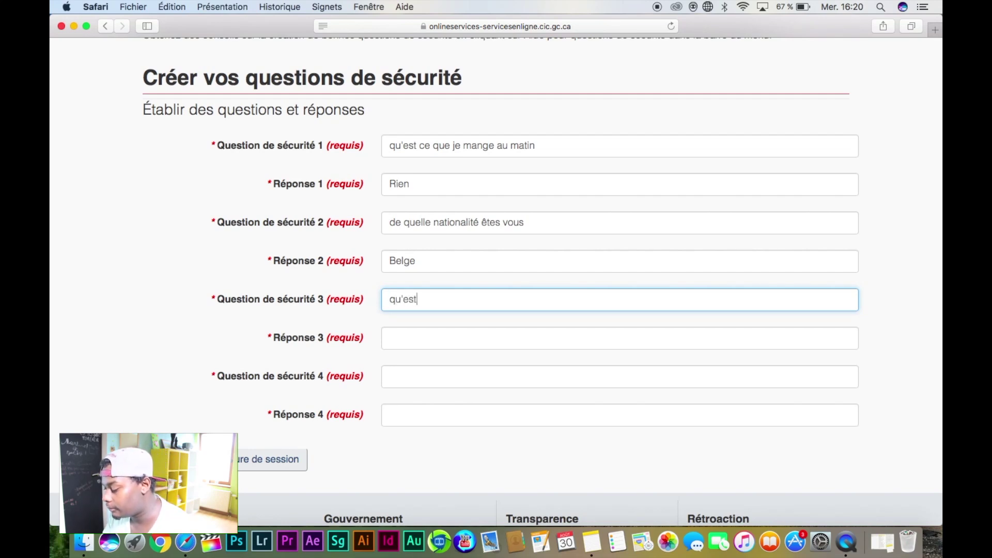
{"action": "type", "text": "ce que vo"}
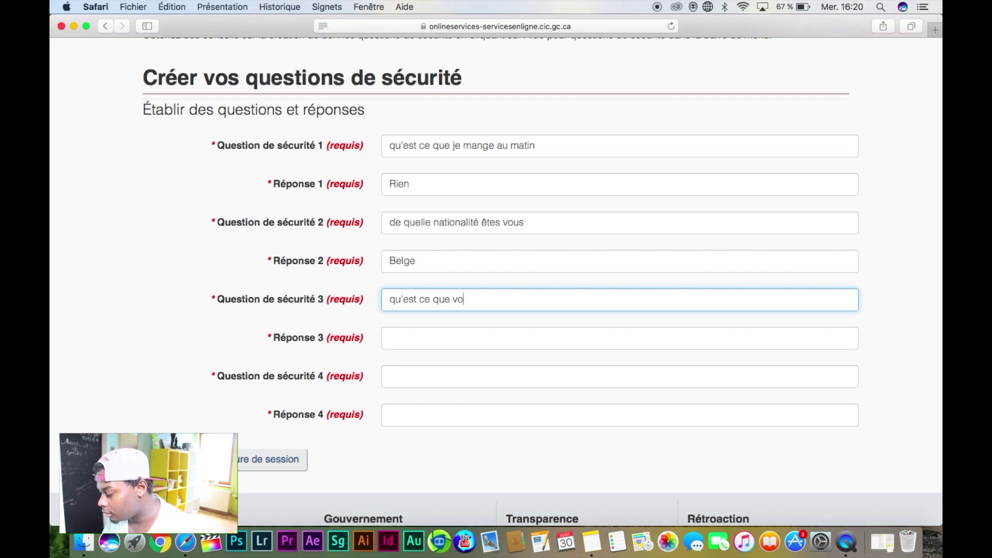
{"action": "type", "text": "us voyez sur la carte du monde"}
{"action": "left_click", "coordinate": [418, 341]}
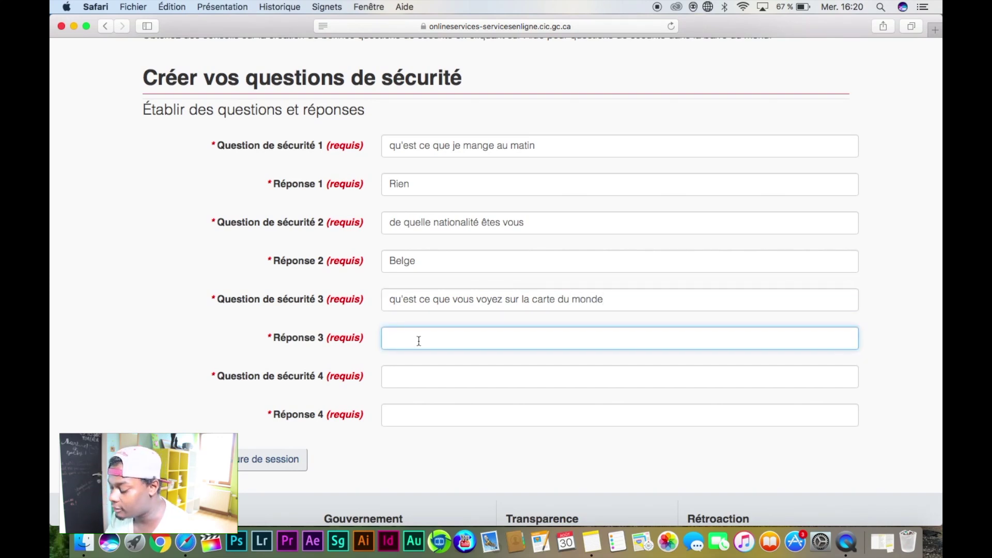
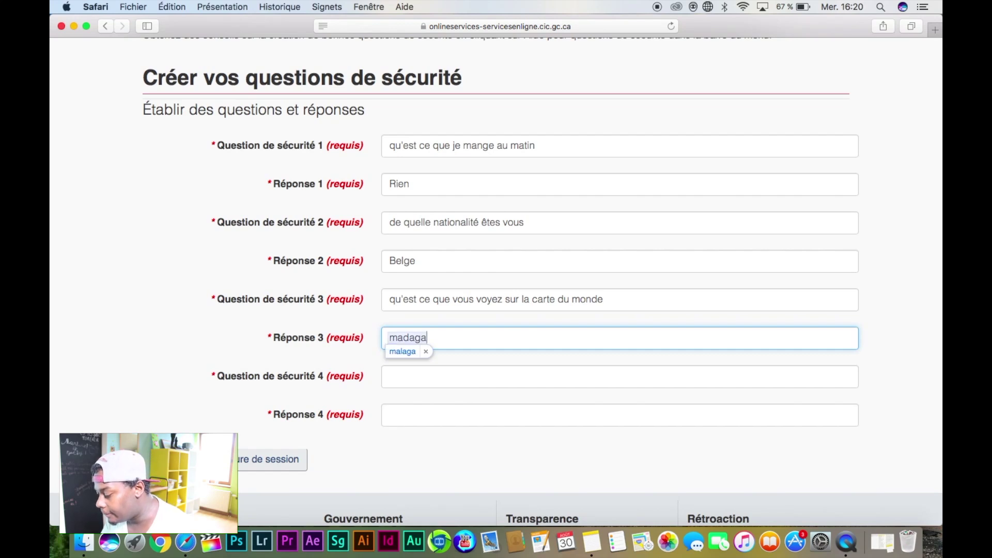
- Add question 4 'de quelle couleur est le bic devant vous' with its answer and submit all four questions
{"action": "left_click", "coordinate": [412, 379]}
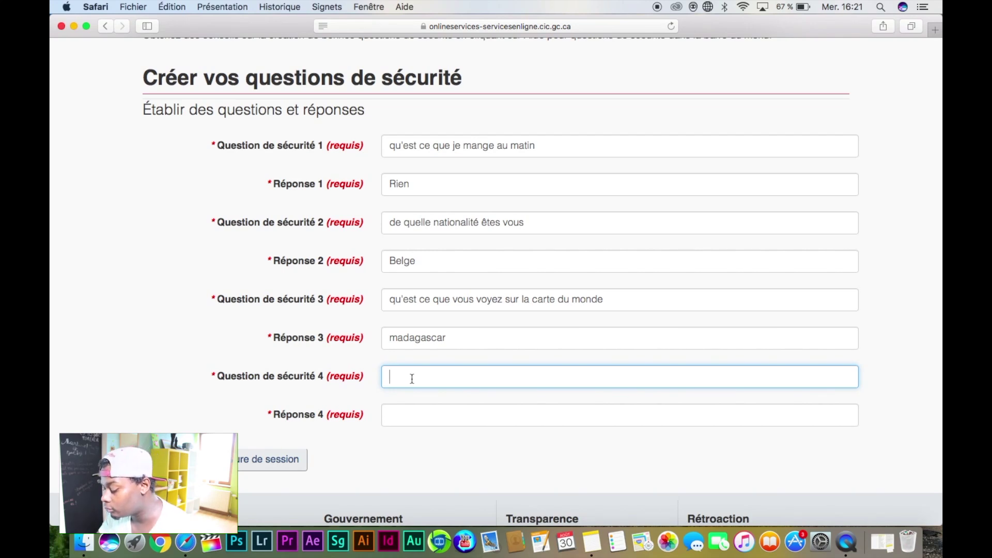
{"action": "type", "text": "de que"}
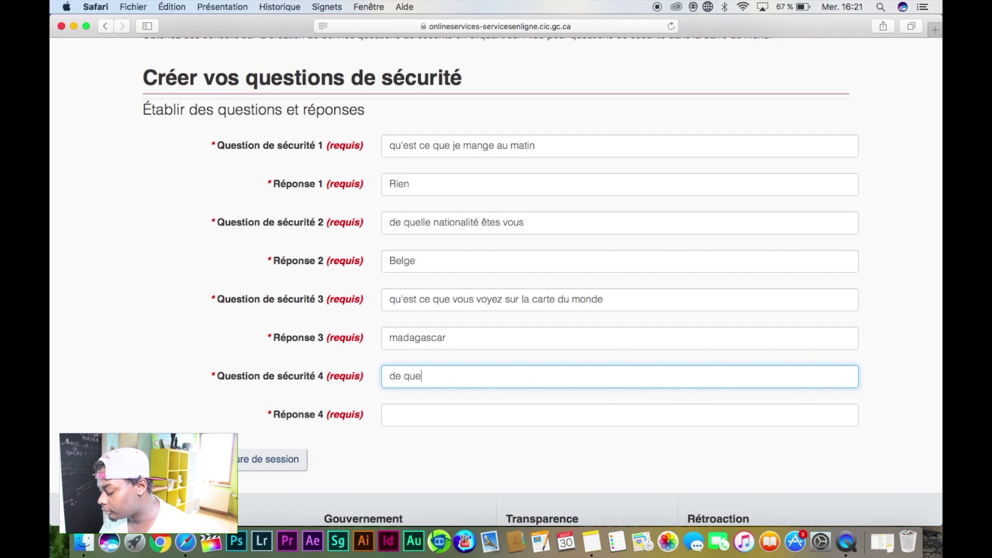
{"action": "type", "text": "lle couleur "}
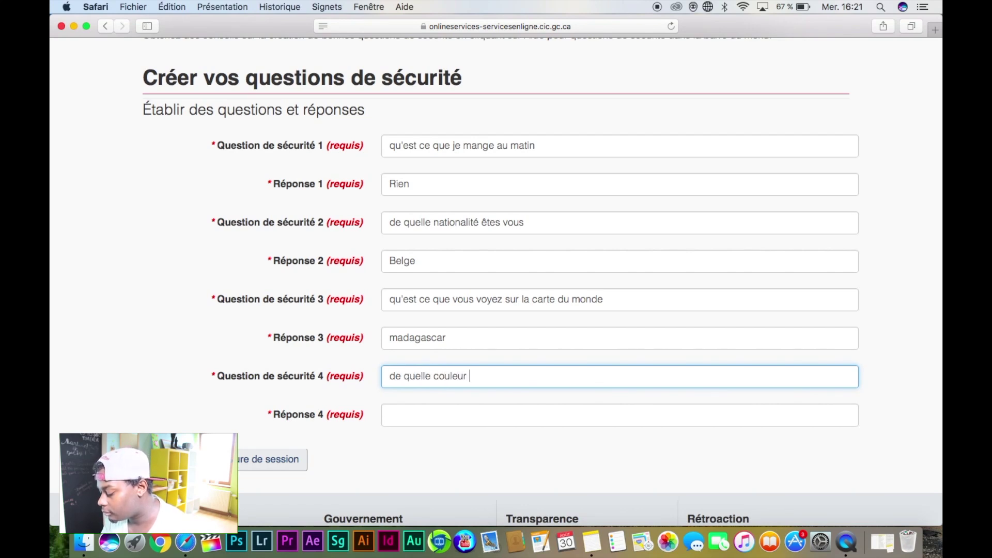
{"action": "type", "text": "est le bic "}
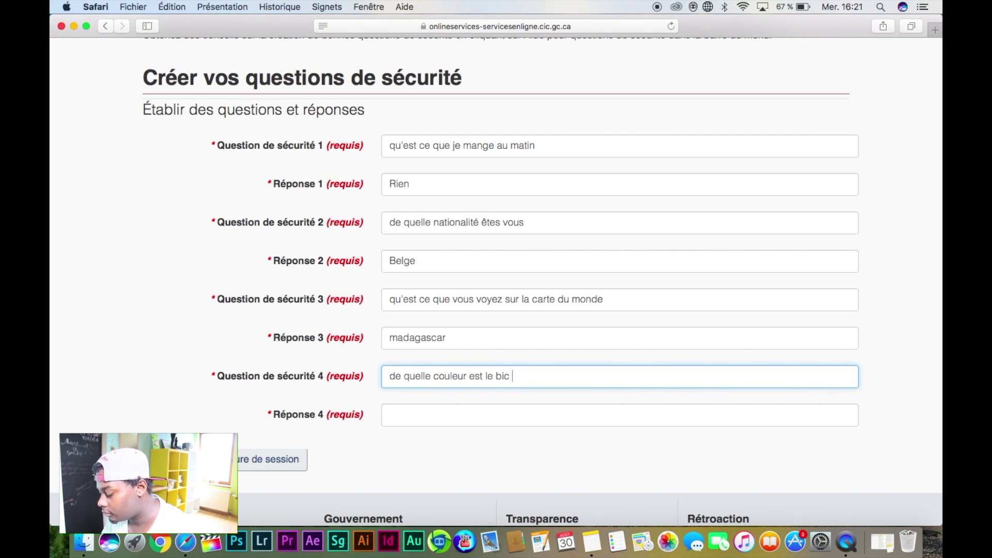
{"action": "type", "text": "devant vous"}
{"action": "left_click", "coordinate": [436, 412]}
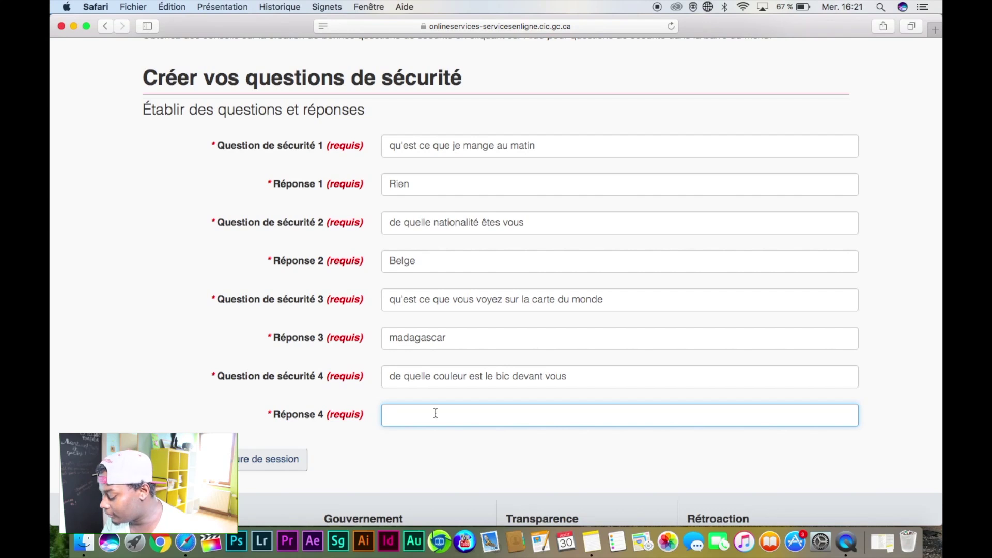
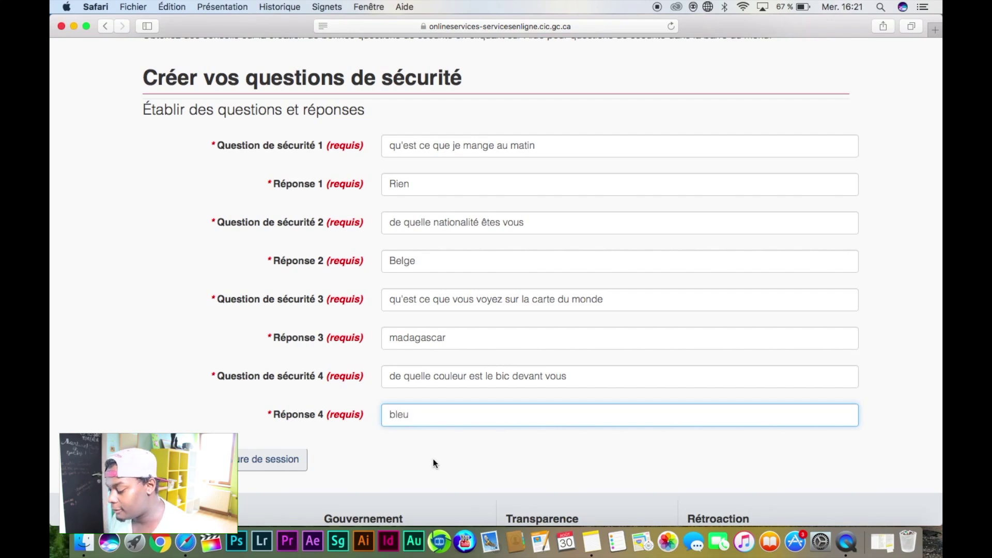
{"action": "left_click", "coordinate": [261, 468]}
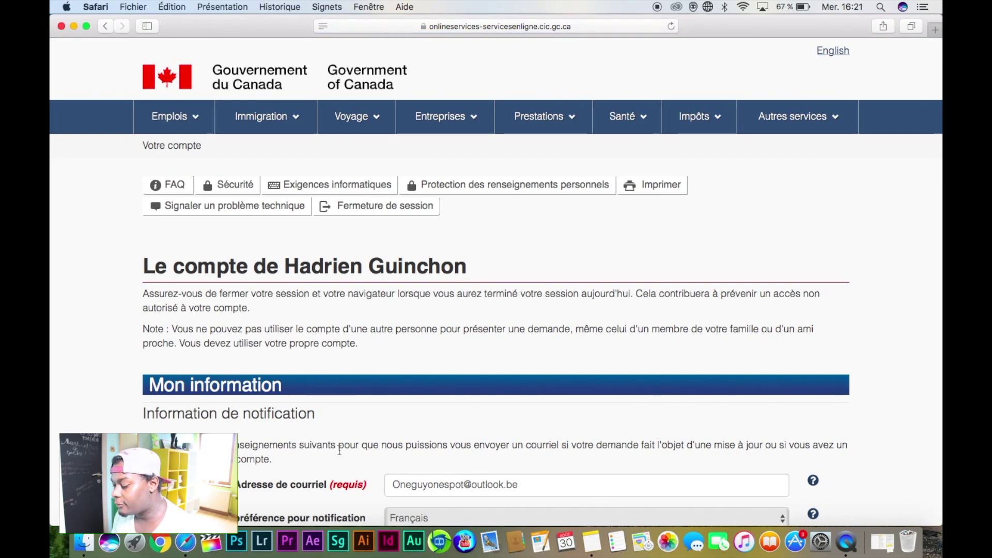
- Tick the monthly application update option under Mon information and save it with Mettre à jour
{"action": "scroll", "coordinate": [548, 419], "scroll_direction": "down", "scroll_amount": 5}
{"action": "scroll", "coordinate": [548, 417], "scroll_direction": "down", "scroll_amount": 8}
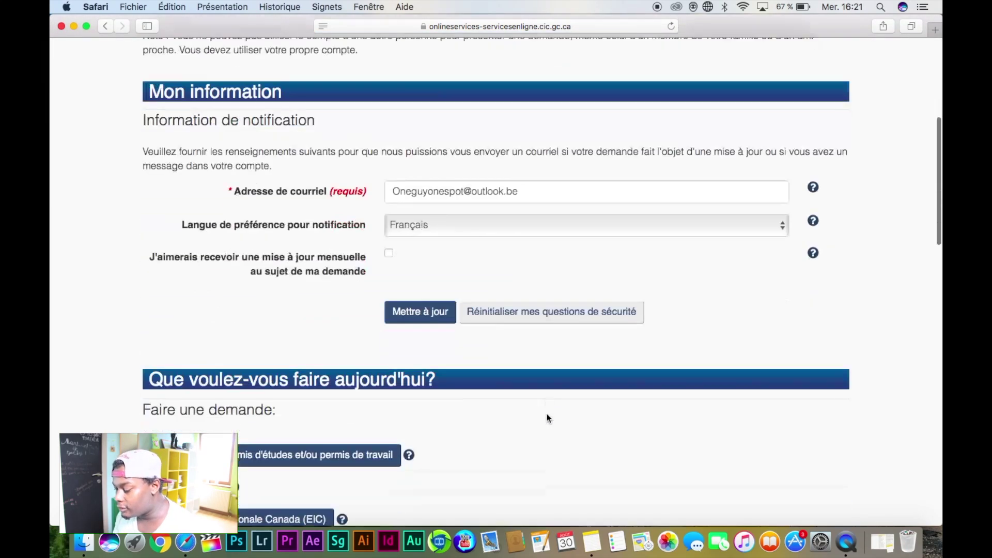
{"action": "scroll", "coordinate": [547, 416], "scroll_direction": "up", "scroll_amount": 6}
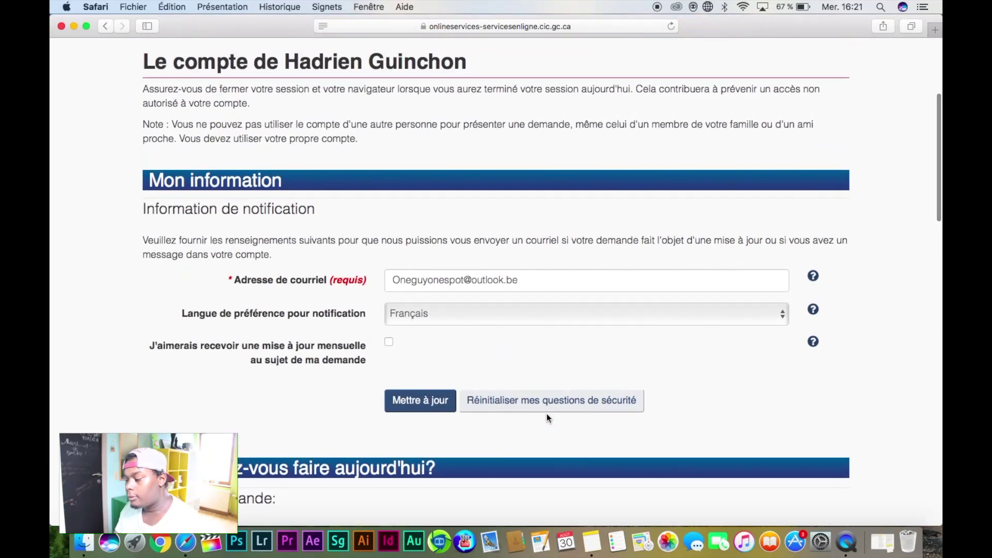
{"action": "scroll", "coordinate": [546, 417], "scroll_direction": "up", "scroll_amount": 2}
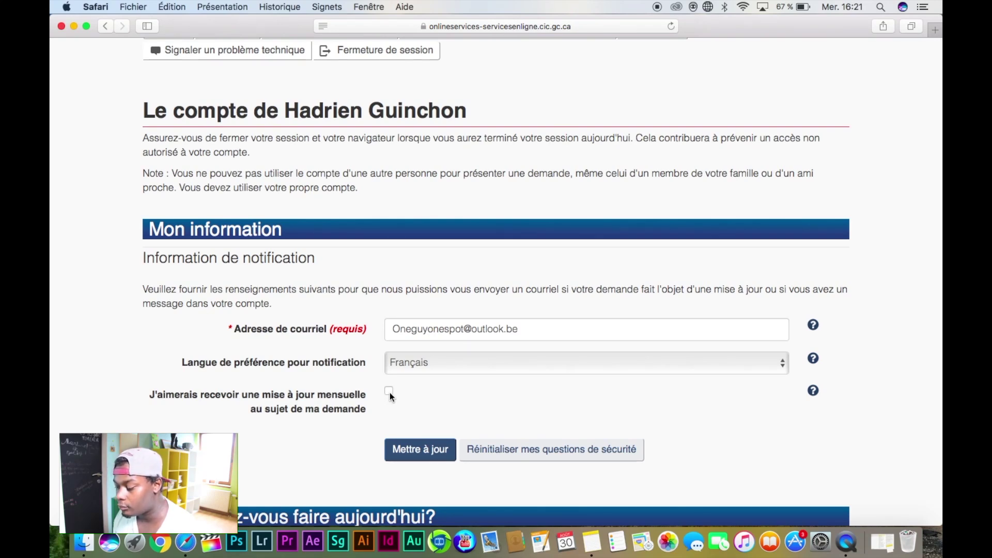
{"action": "left_click", "coordinate": [389, 391]}
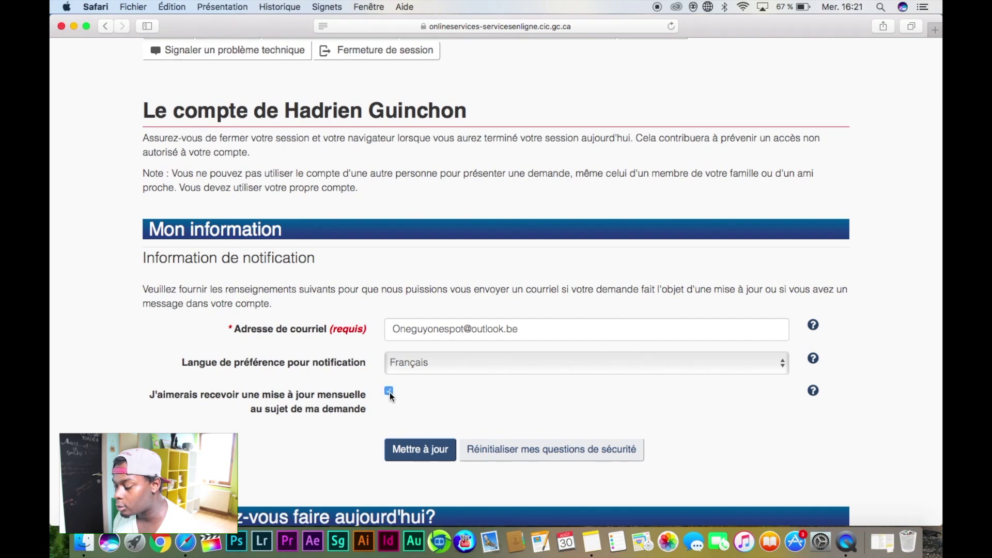
{"action": "left_click", "coordinate": [424, 450]}
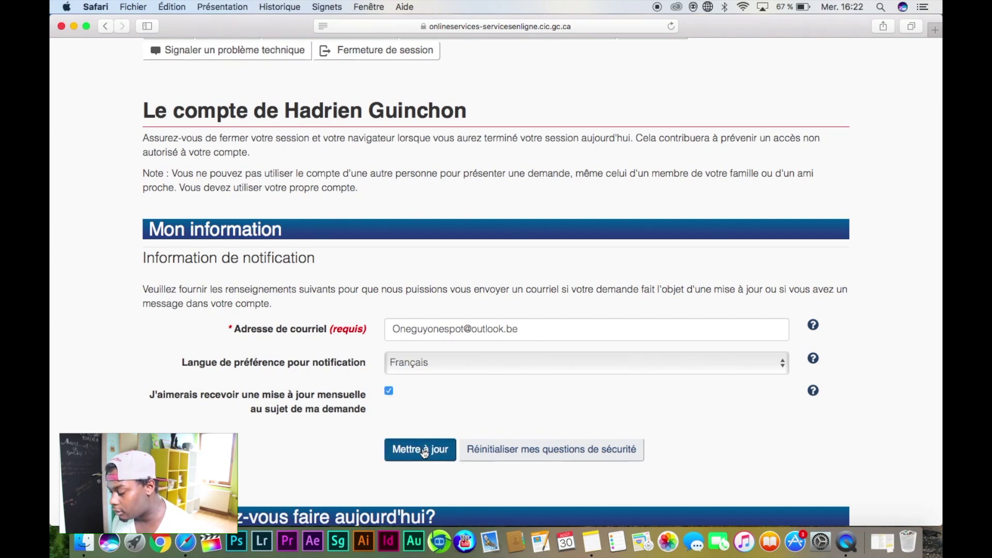
{"action": "scroll", "coordinate": [585, 393], "scroll_direction": "down", "scroll_amount": 10}
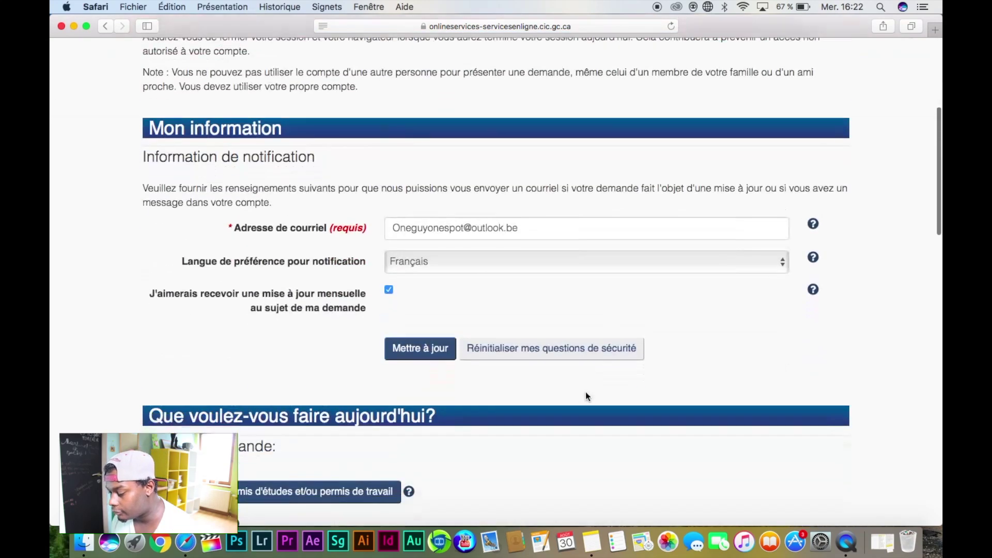